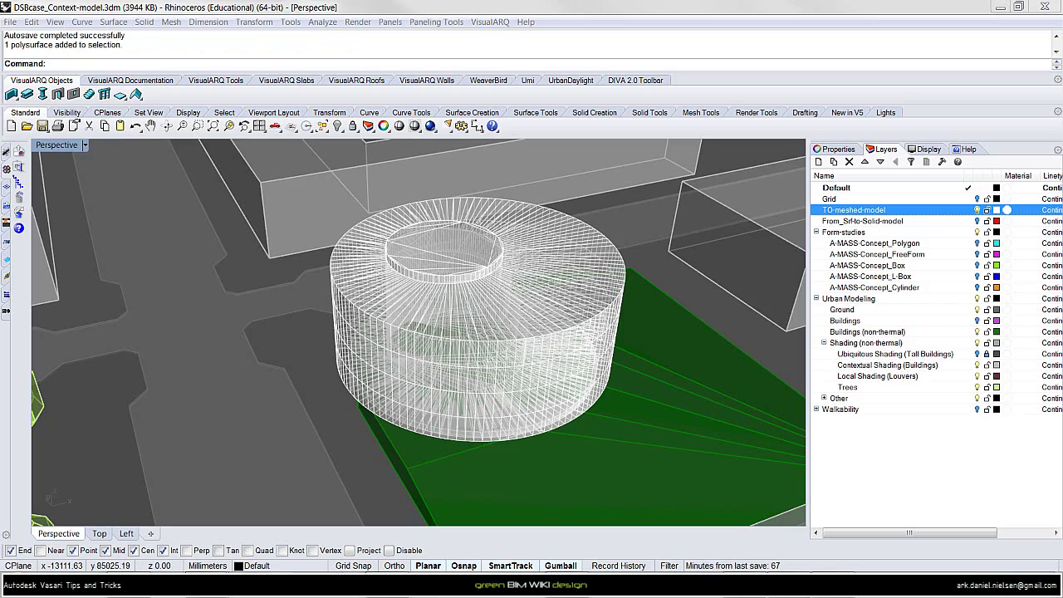
- Orbit the Perspective view lower to face the meshed cylindrical building from the front
right_click_drag(434, 373, 763, 264)
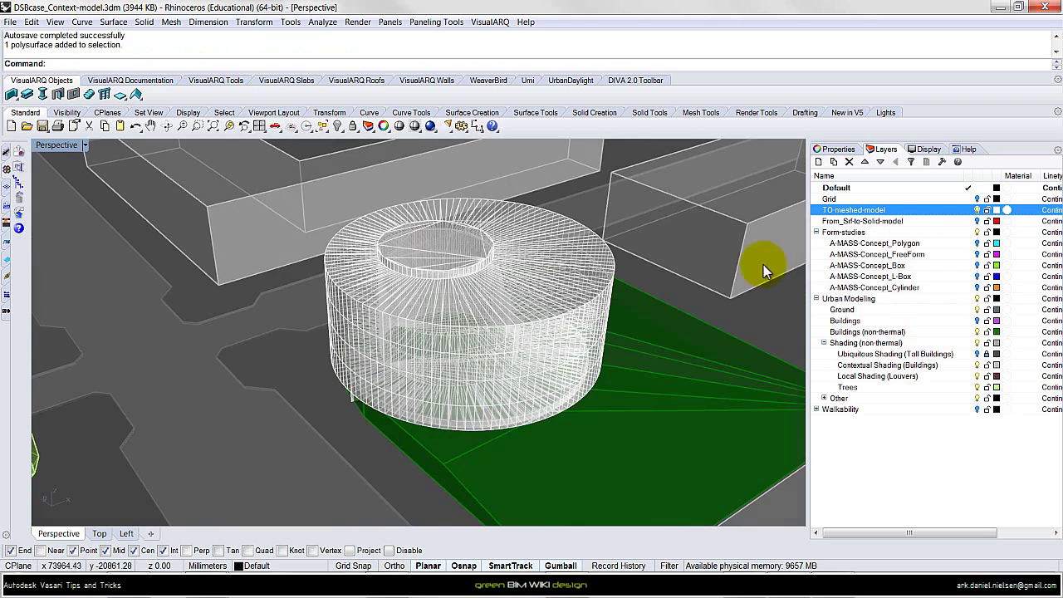
- Hide TO-meshed-model, preview the Cylinder and Box concepts, and leave only A-MASS-Concept_Polygon visible
left_click(976, 210)
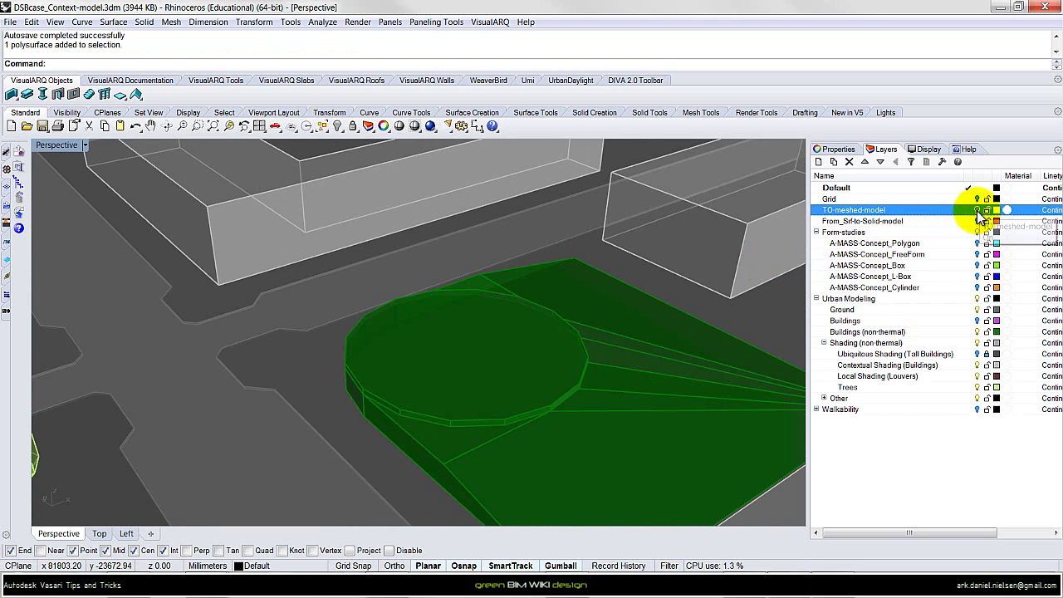
left_click(977, 287)
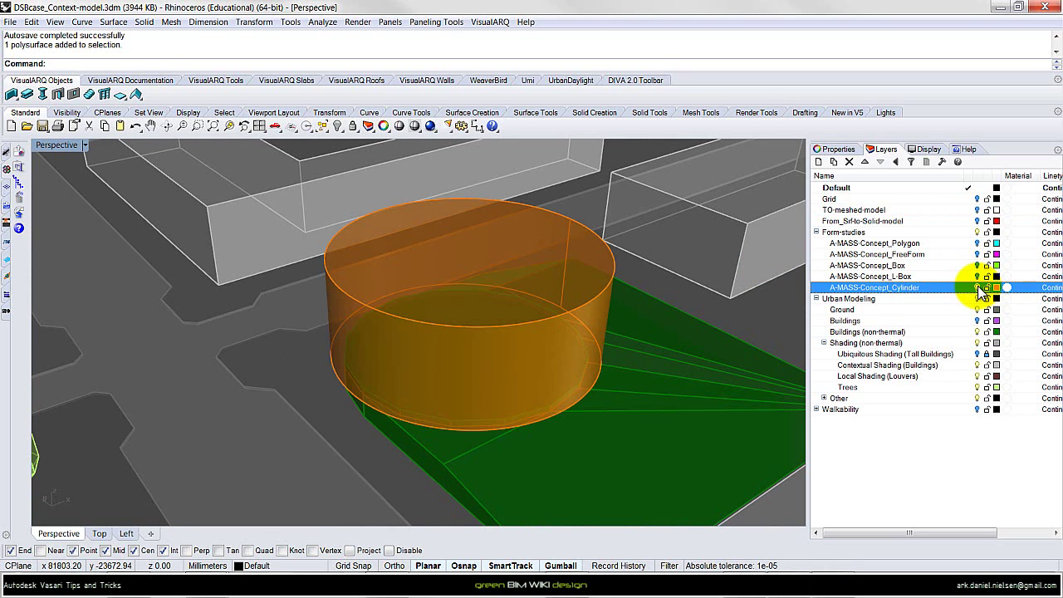
left_click(977, 287)
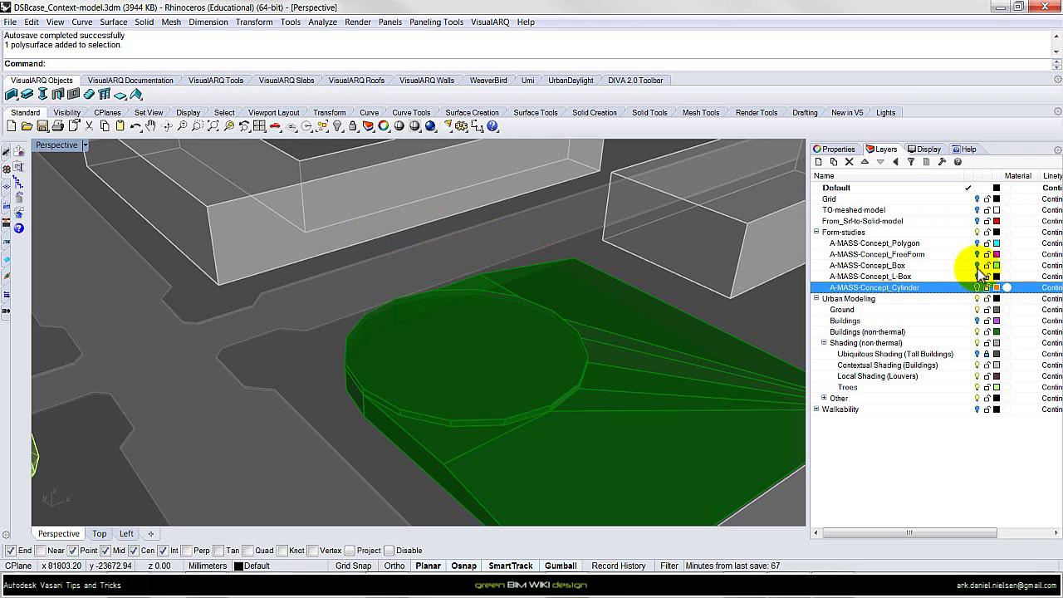
left_click(977, 265)
left_click(977, 265)
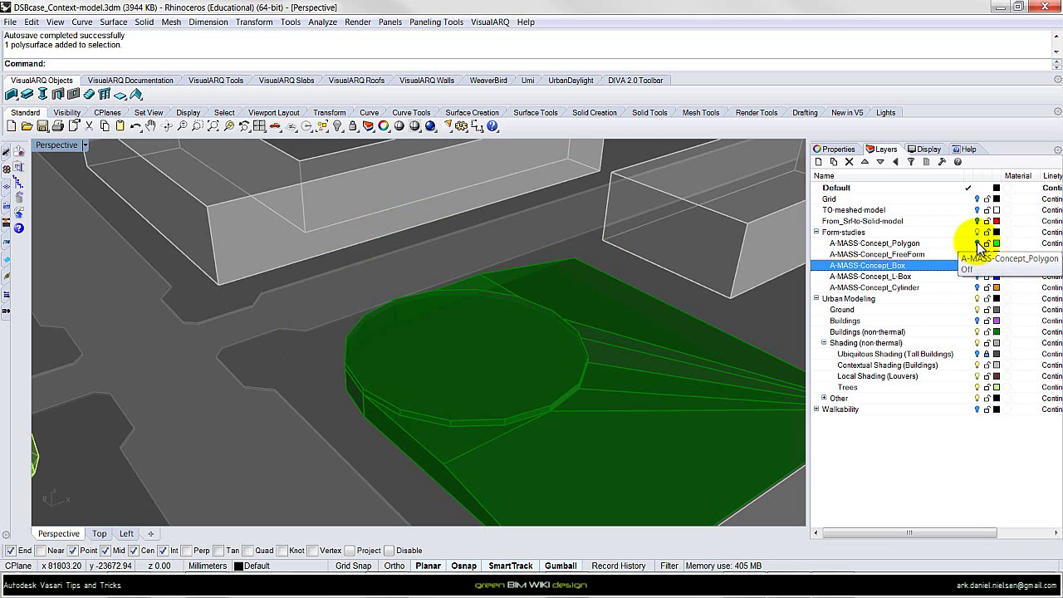
left_click(977, 243)
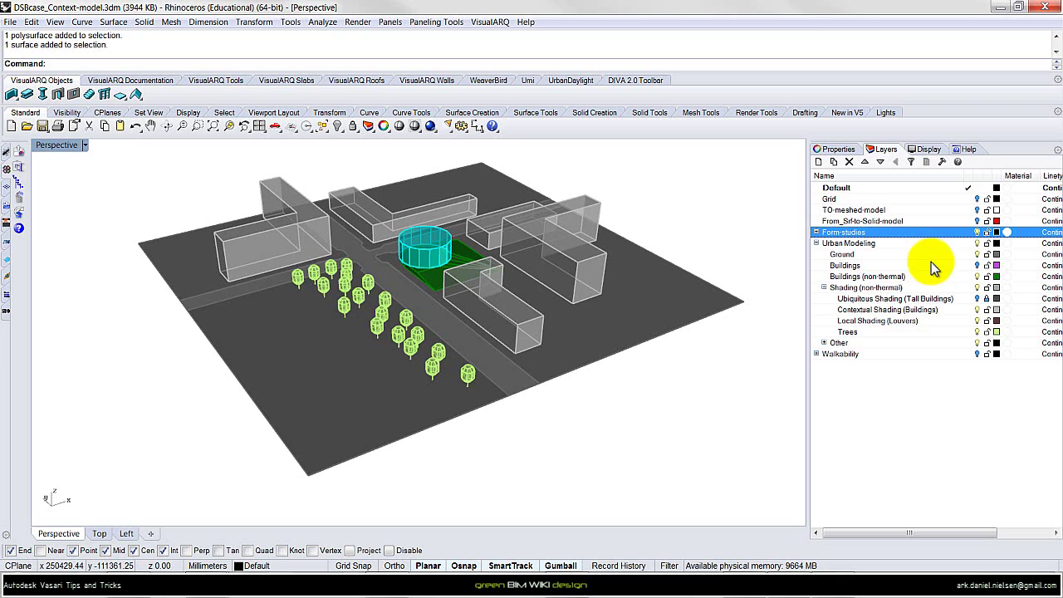
- Identify the Ground, Trees and Contextual Shading (Buildings) layers by flicking their visibility off and on
left_click(978, 256)
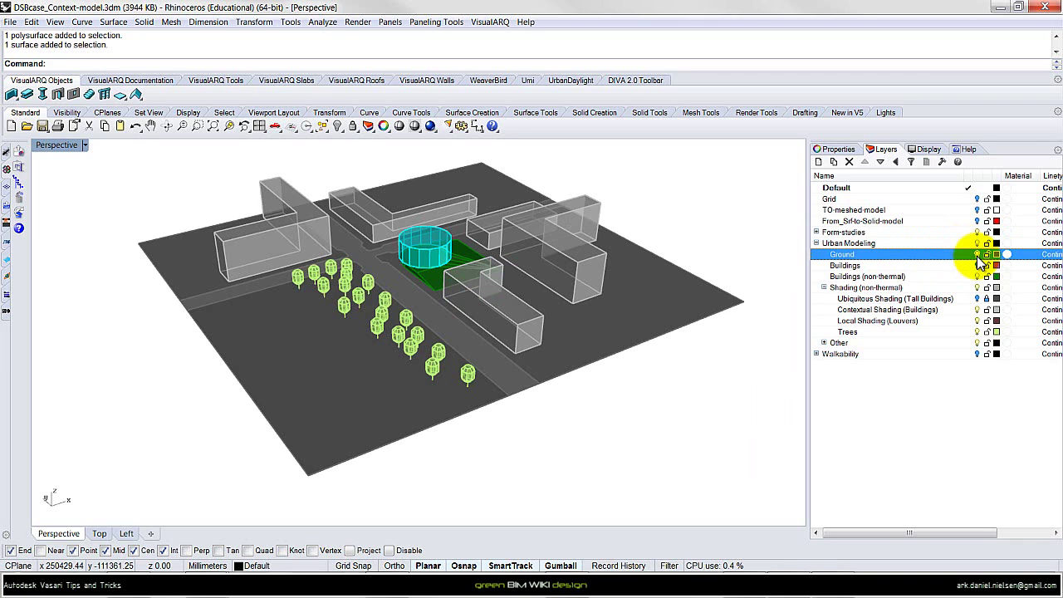
left_click(977, 332)
left_click(977, 332)
left_click(978, 333)
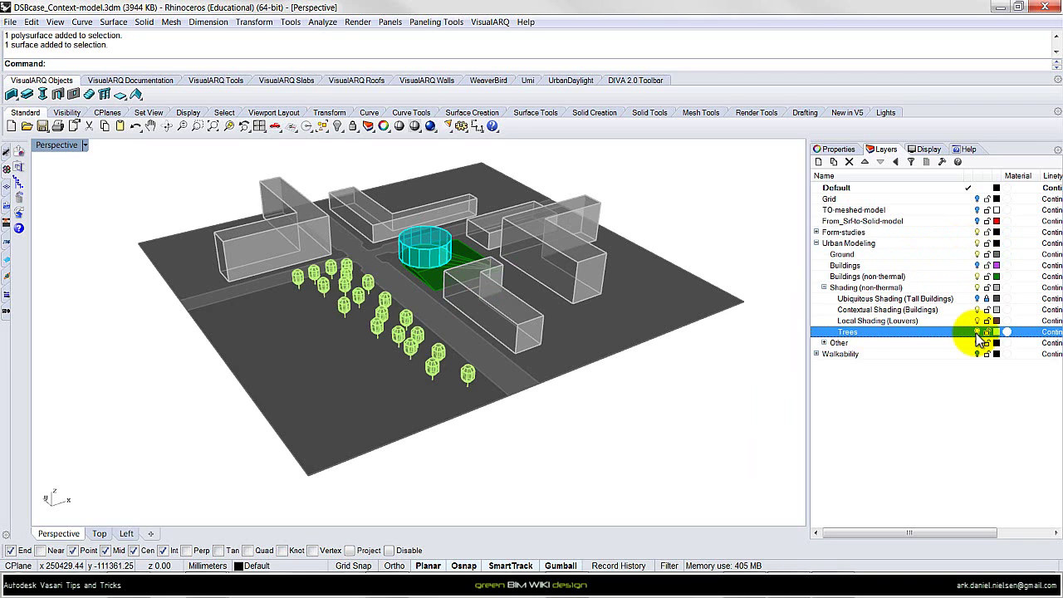
left_click(977, 332)
left_click(977, 332)
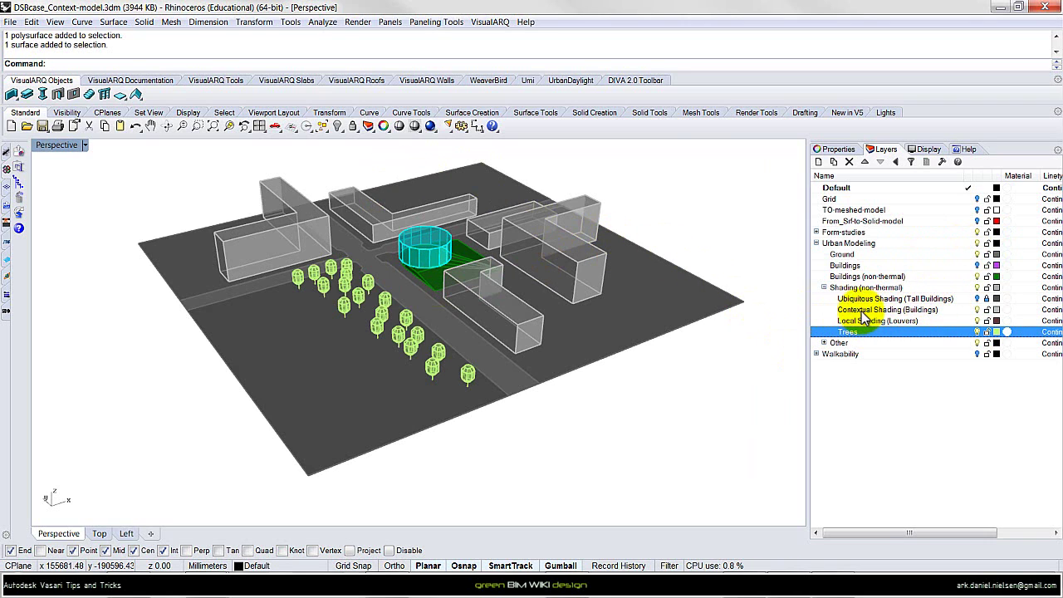
left_click(978, 310)
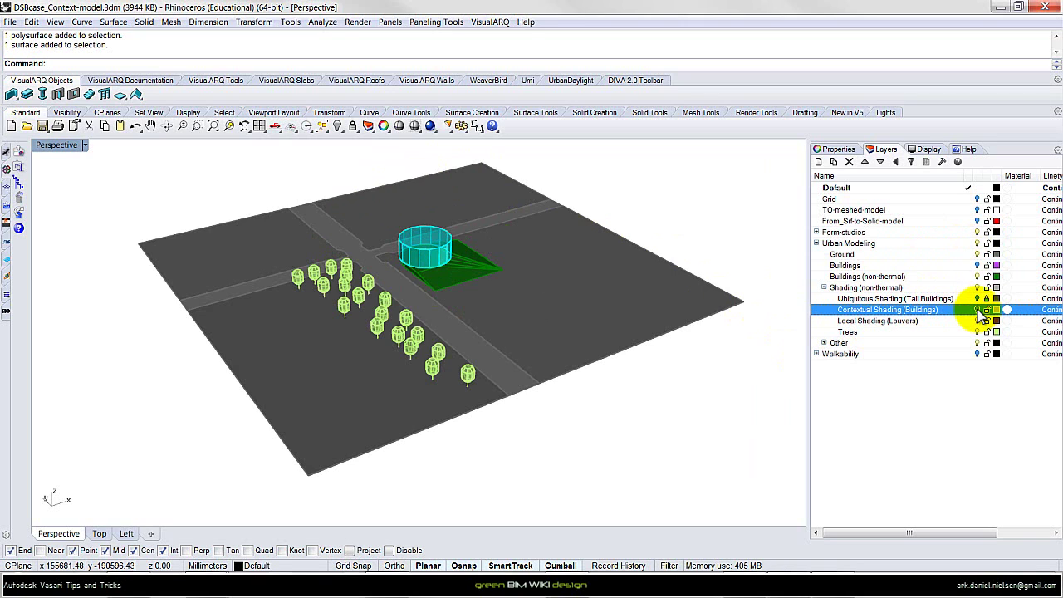
left_click(978, 310)
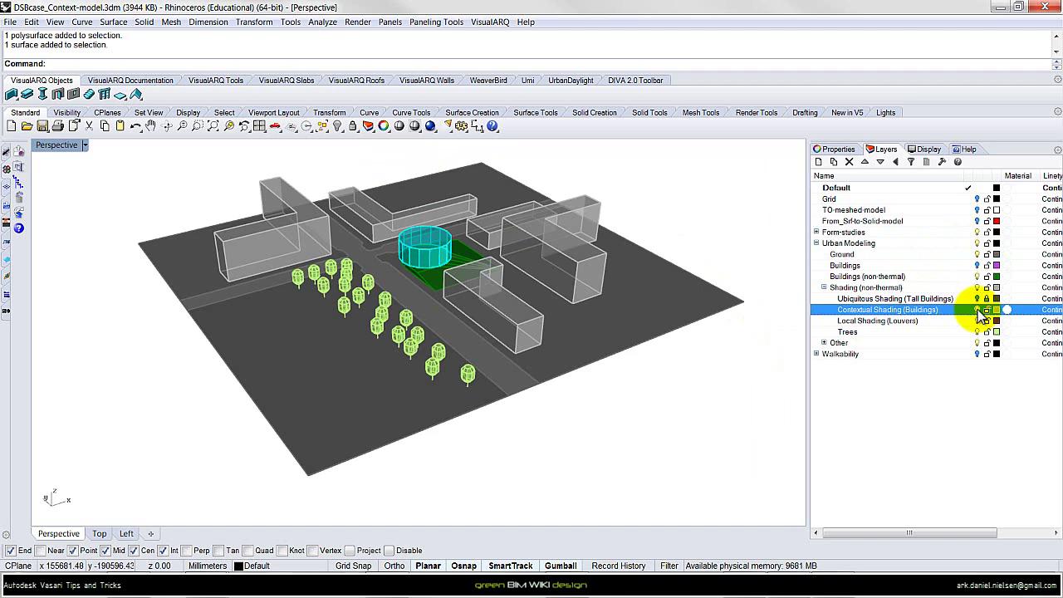
- Zoom in and toggle the Buildings (non-thermal) and Form-studies layers off and on to identify them
scroll(416, 215, "up", 6)
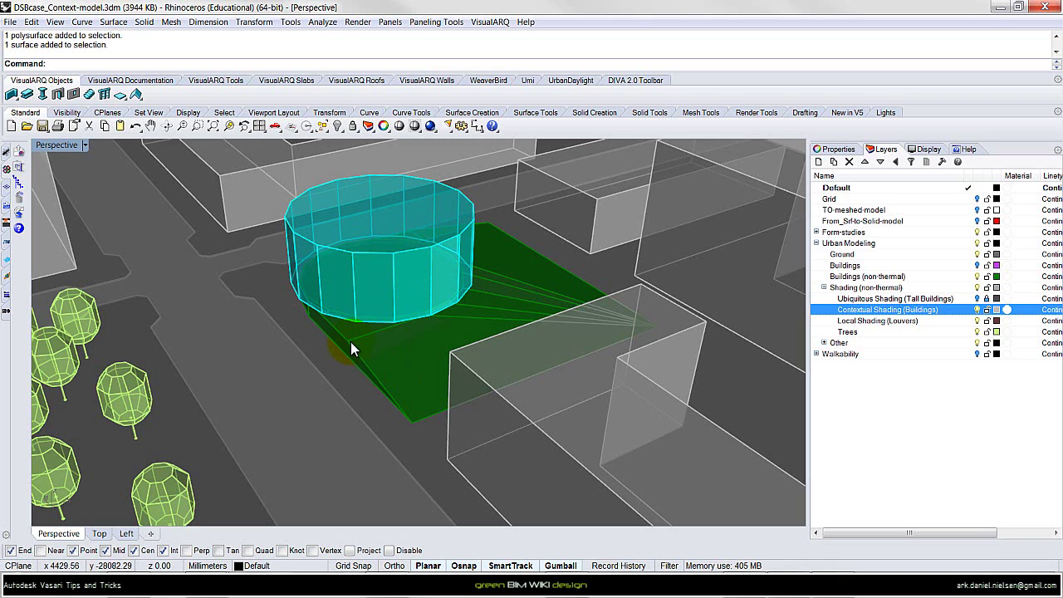
left_click(977, 277)
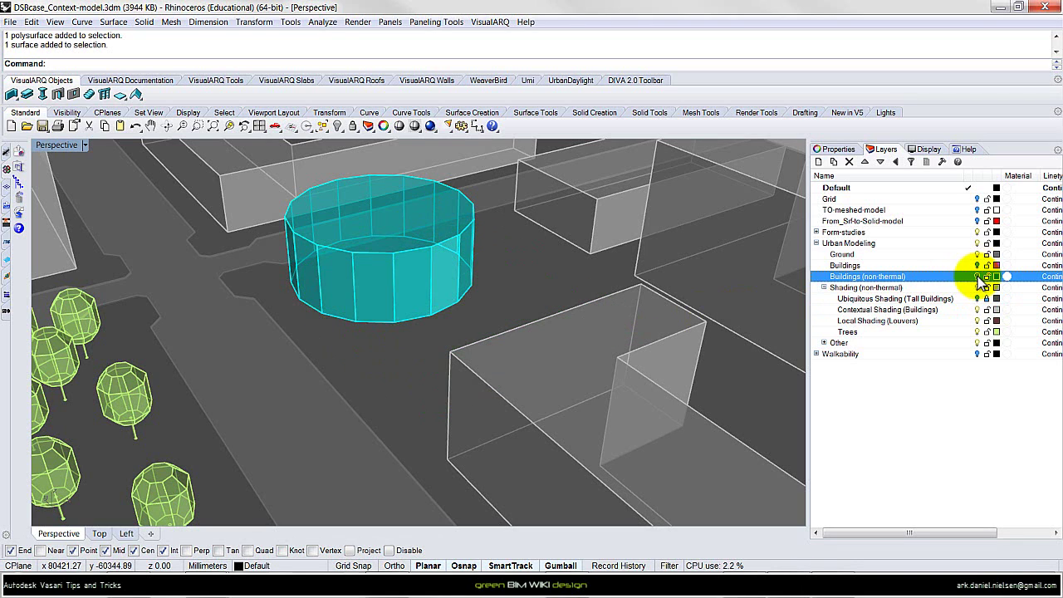
left_click(977, 276)
left_click(977, 276)
left_click(977, 276)
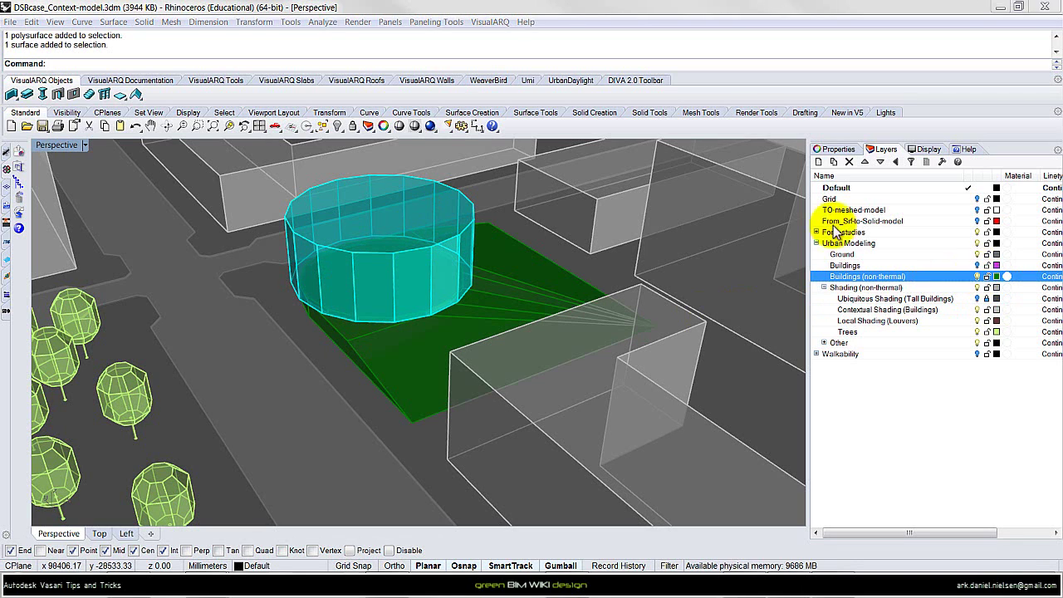
left_click(978, 233)
left_click(977, 233)
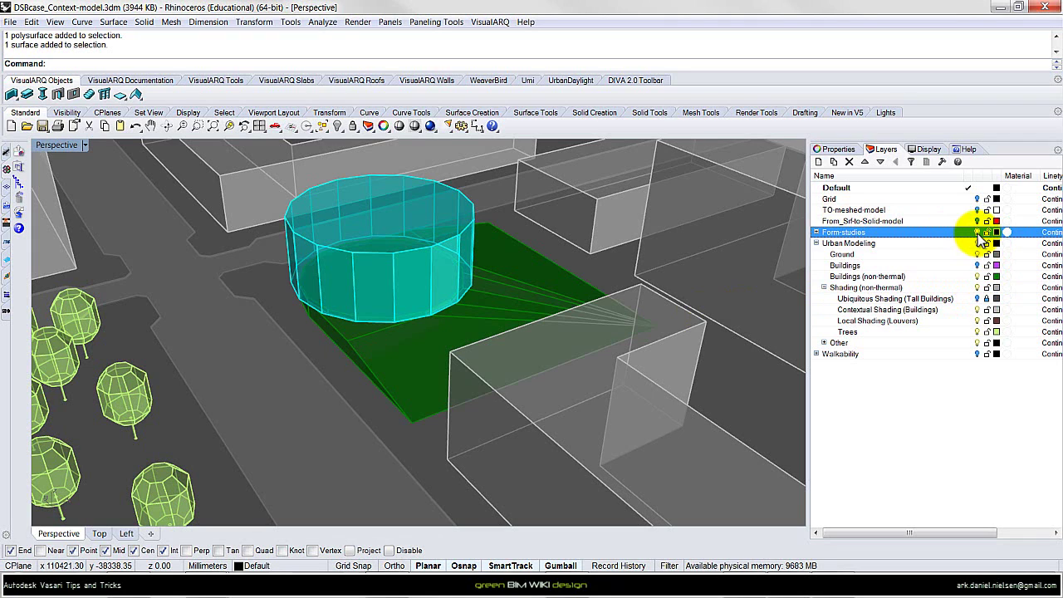
- Hide Form-studies, select all Ground, Contextual Shading and Trees objects, and choose Export Selected
left_click(977, 232)
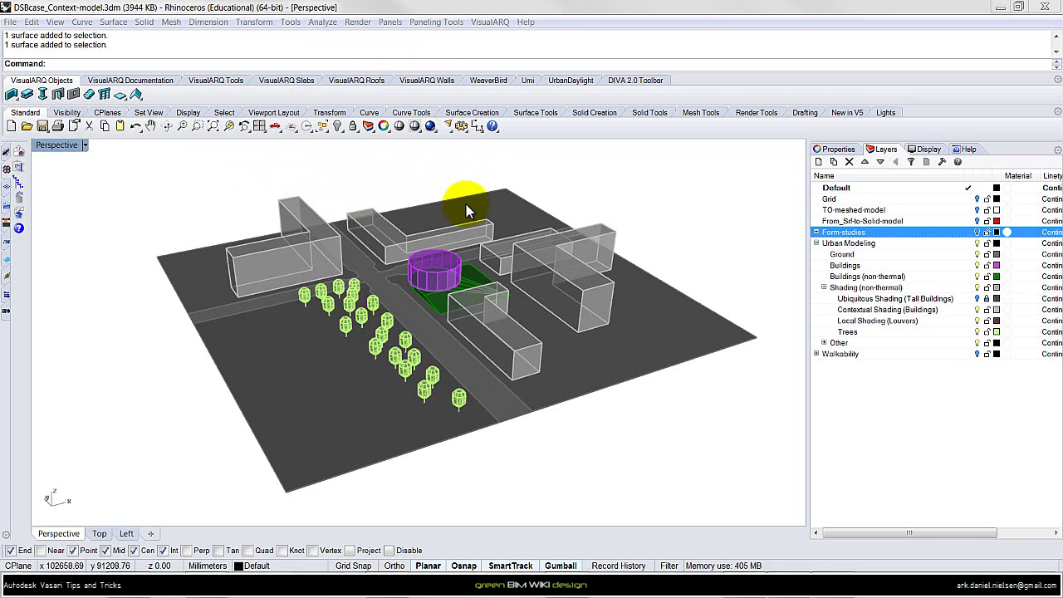
left_click(841, 254)
left_click(847, 331, "ctrl")
left_click(887, 309, "ctrl")
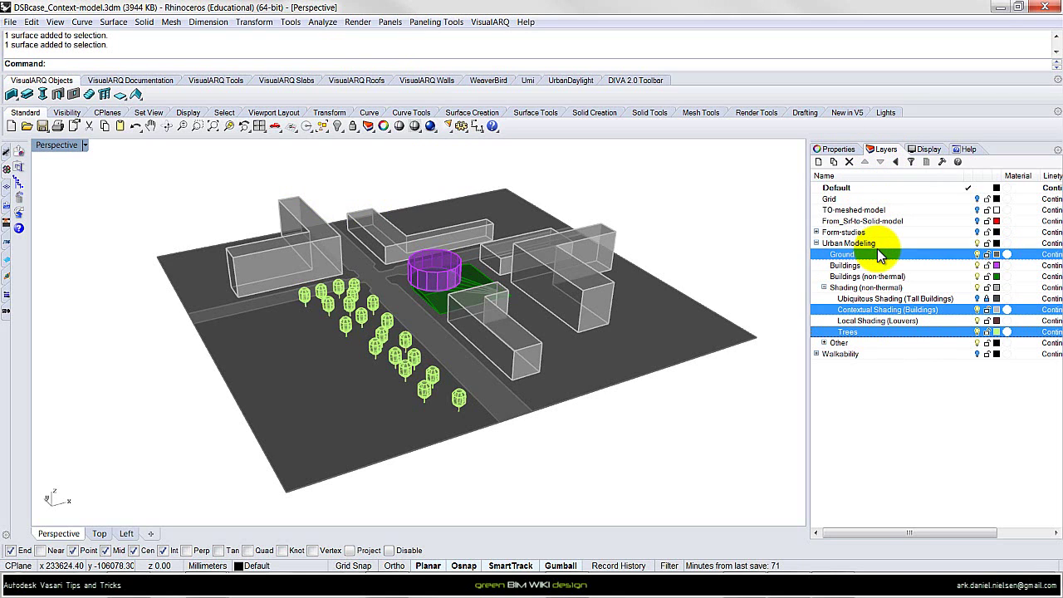
right_click(878, 254)
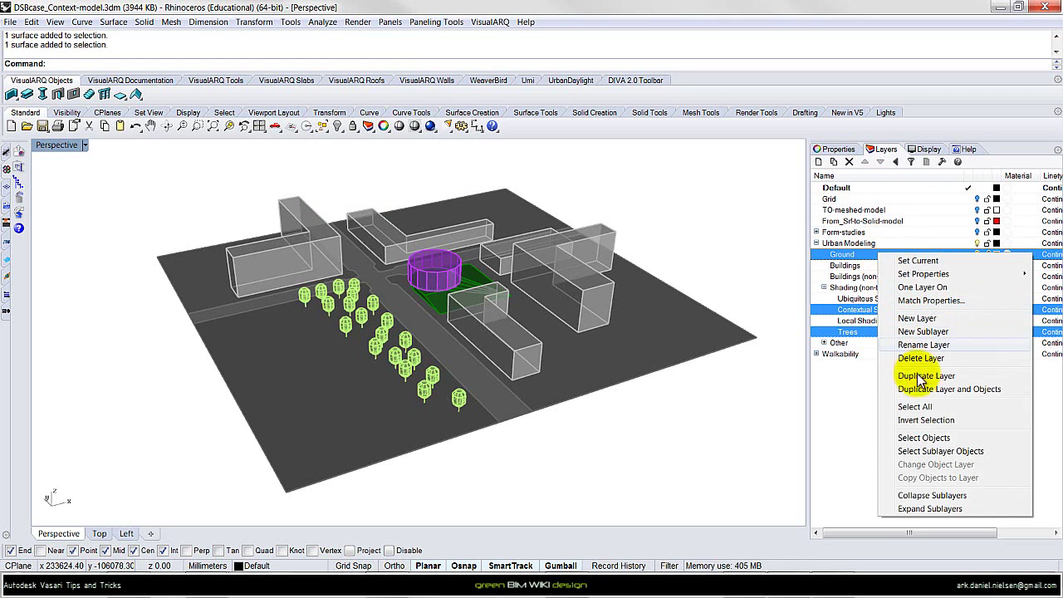
left_click(939, 440)
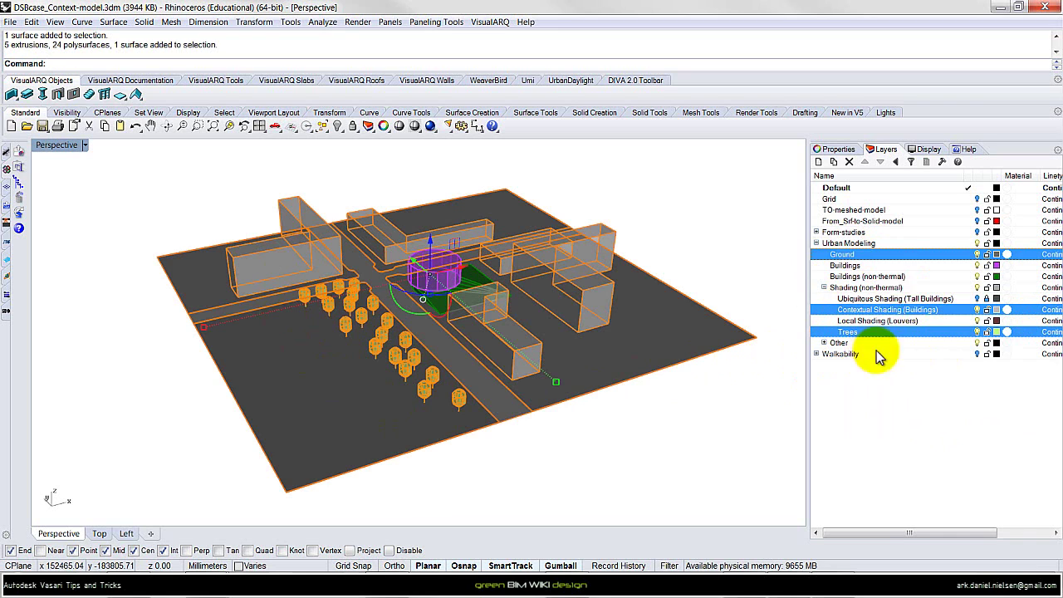
left_click(10, 23)
left_click(64, 187)
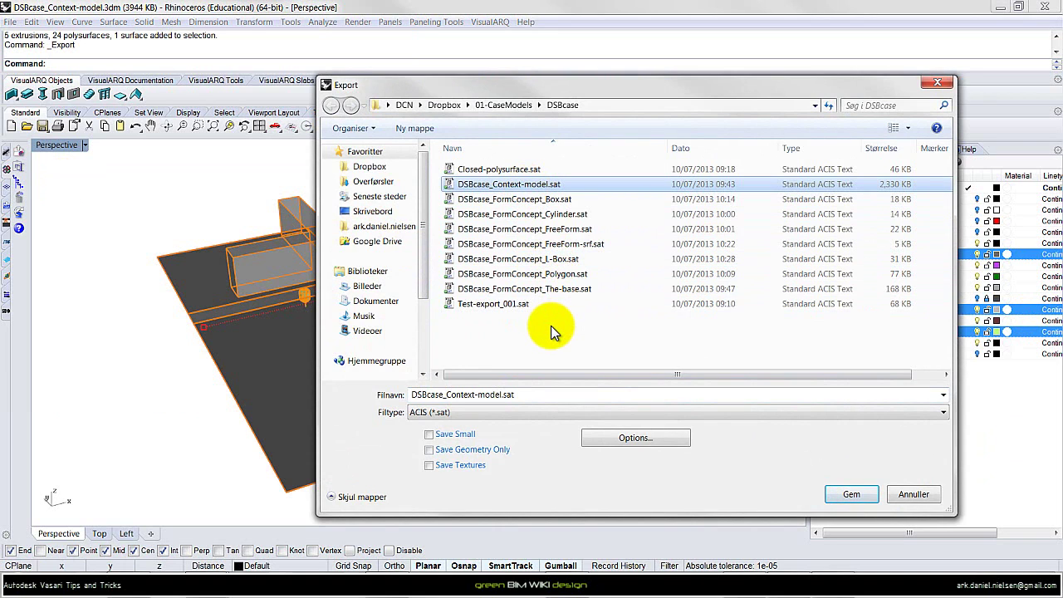
- Save the export as DSBcase_Context-model.sat in ACIS (*.sat) format
left_click(448, 396)
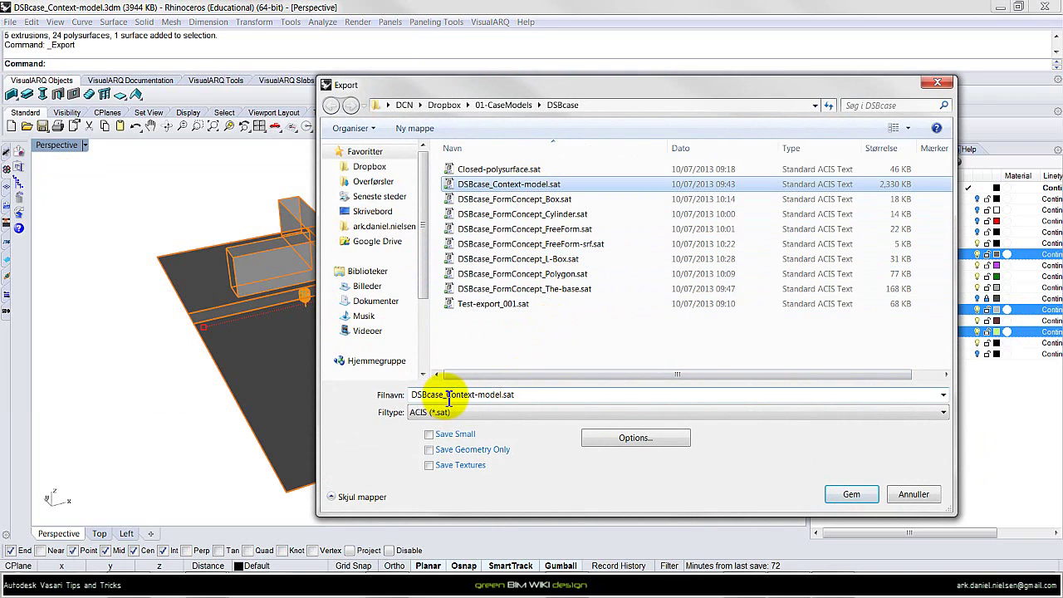
left_click(449, 396)
left_click(480, 398)
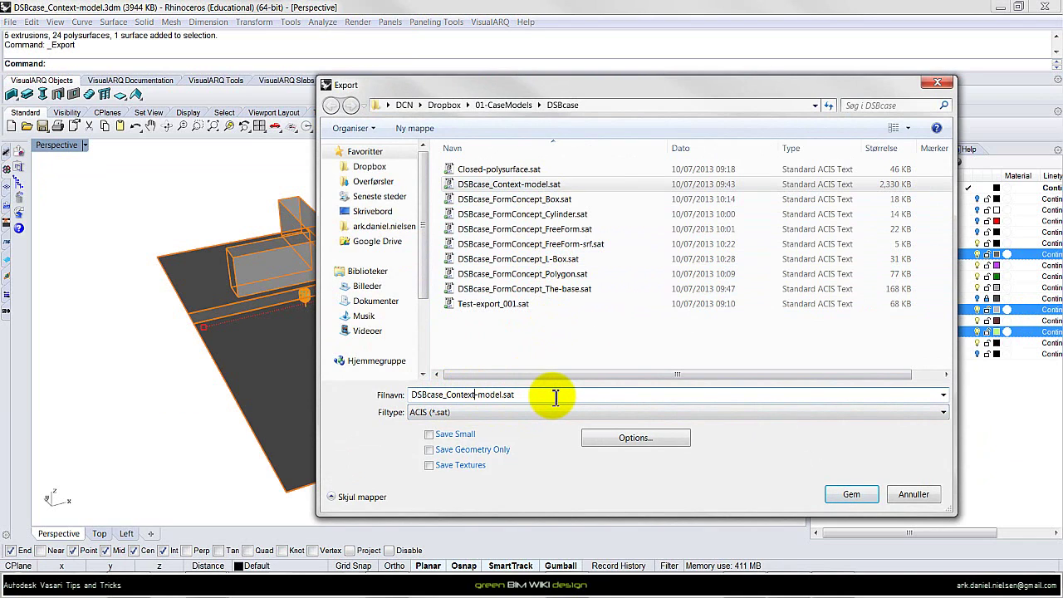
left_click(465, 415)
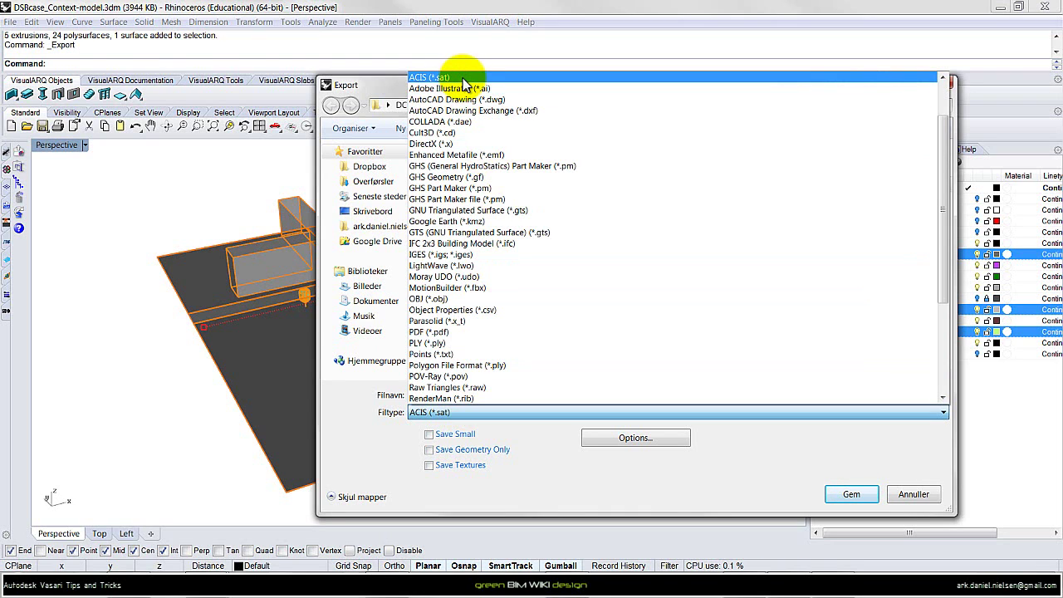
left_click(463, 78)
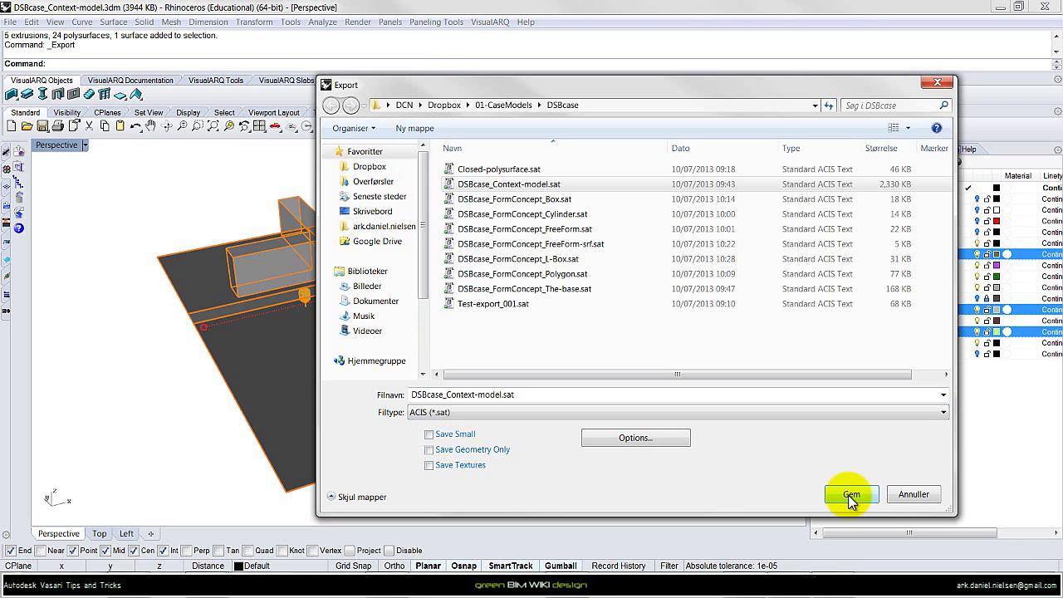
left_click(849, 494)
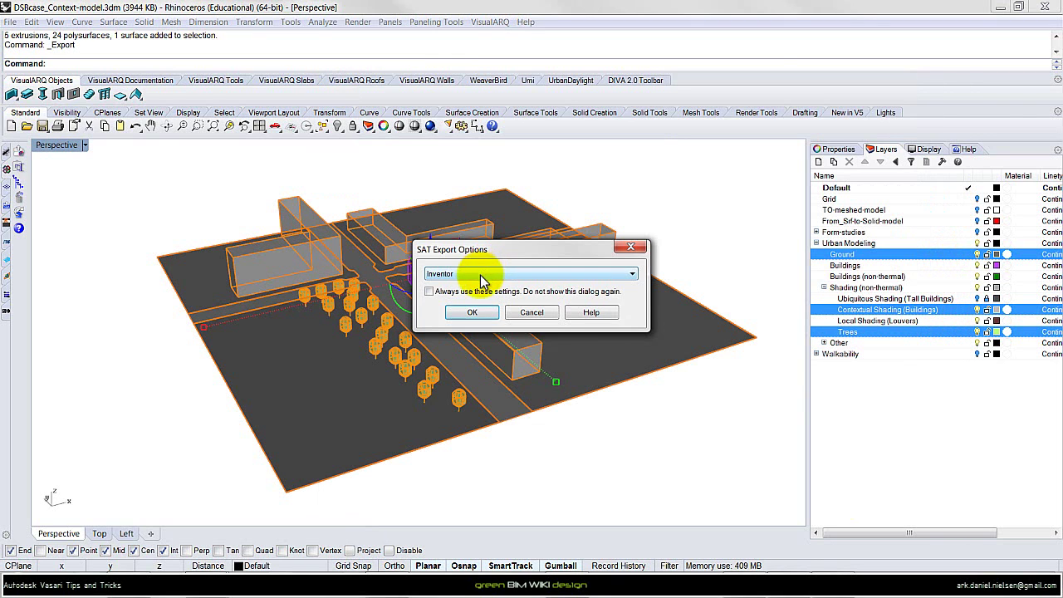
- Choose the Inventor SAT export preset and confirm to write the file
left_click(487, 275)
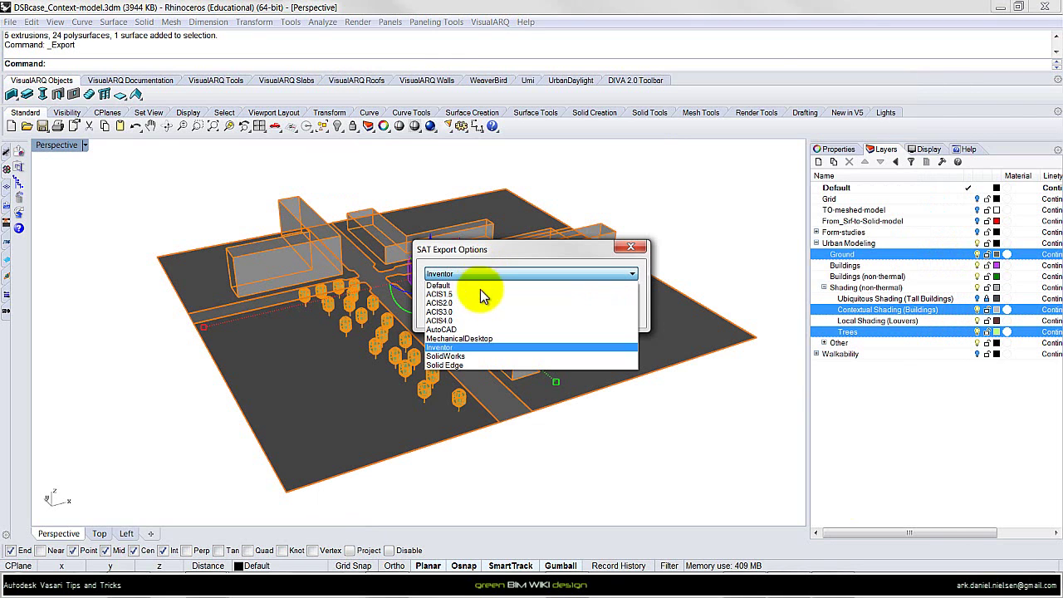
left_click(467, 349)
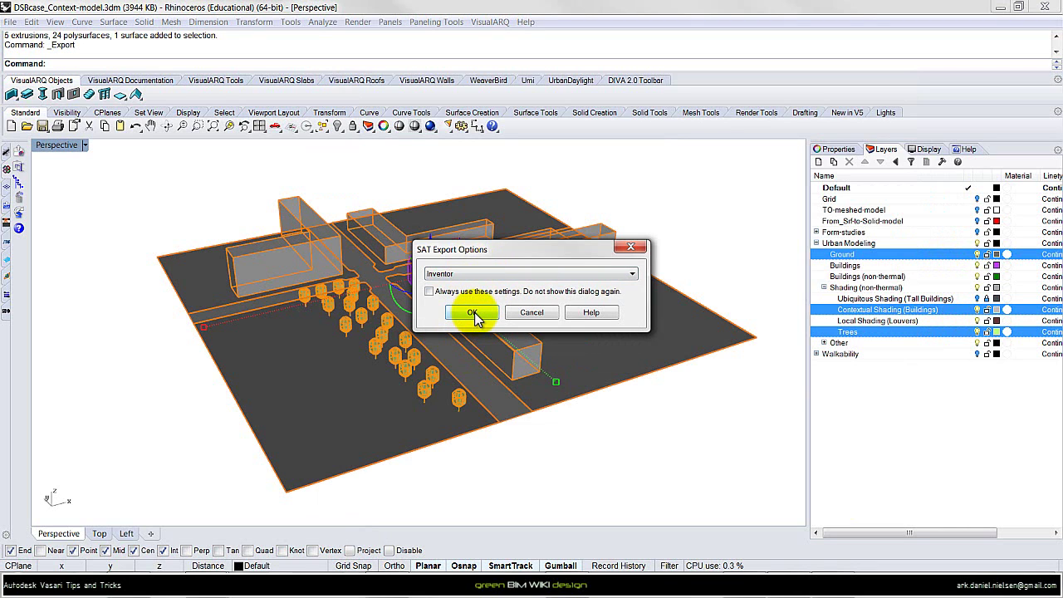
left_click(473, 314)
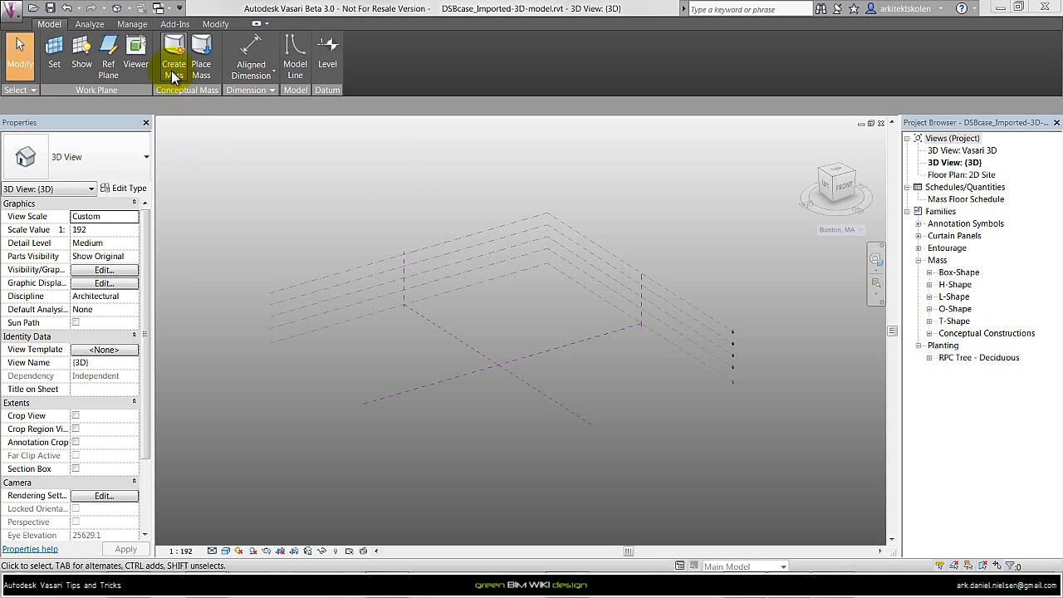
- Look over the Analyze tab, return to Model, and create a new in-place mass
left_click(89, 24)
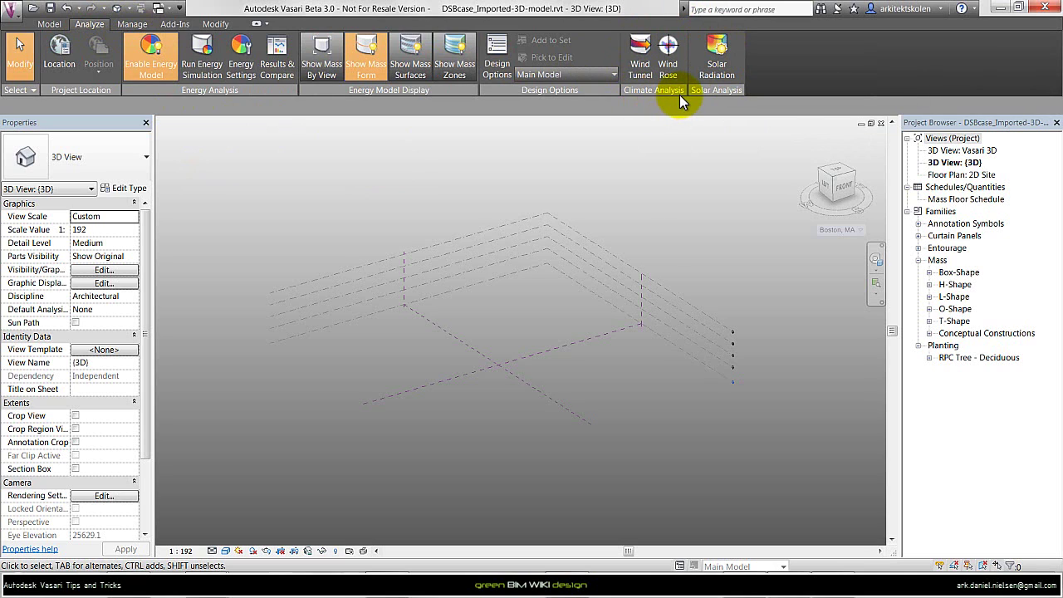
left_click(49, 24)
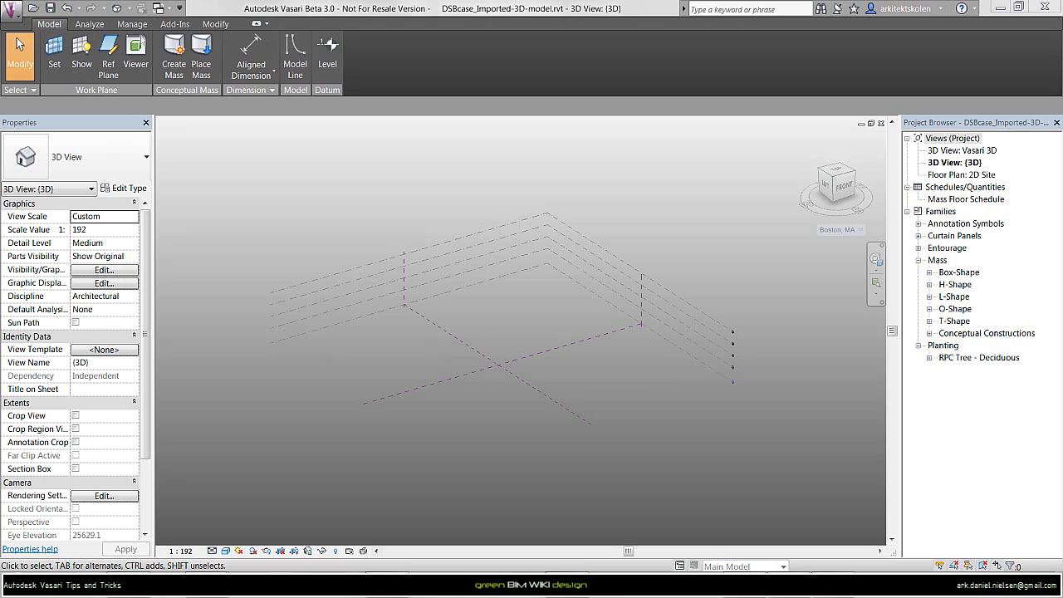
left_click(177, 50)
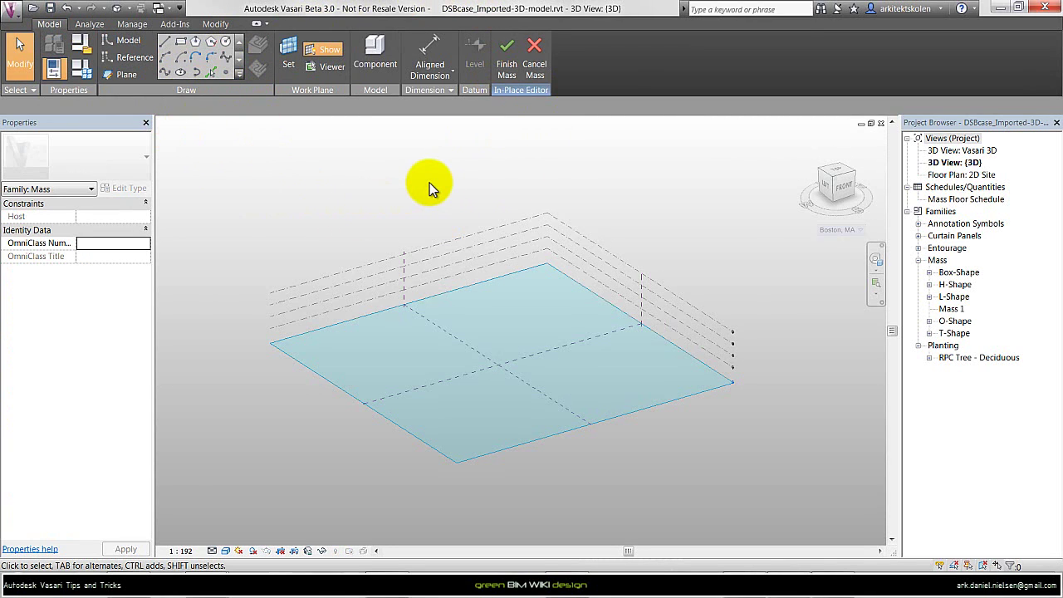
- Import CAD file DSBcase_Context-model.sat into the mass with Auto - Origin to Origin positioning
left_click(15, 18)
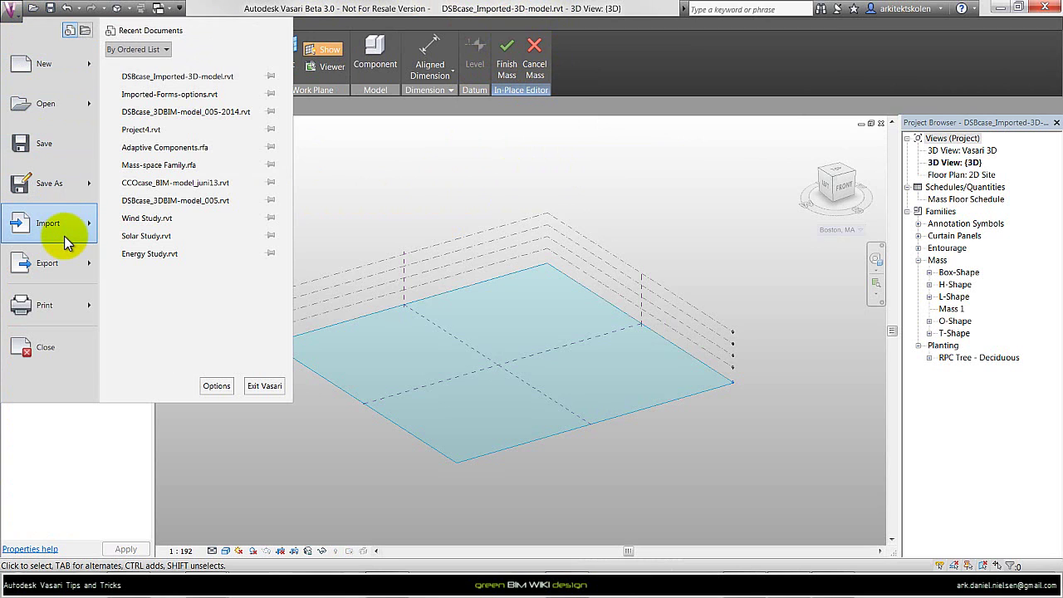
mouse_move(68, 231)
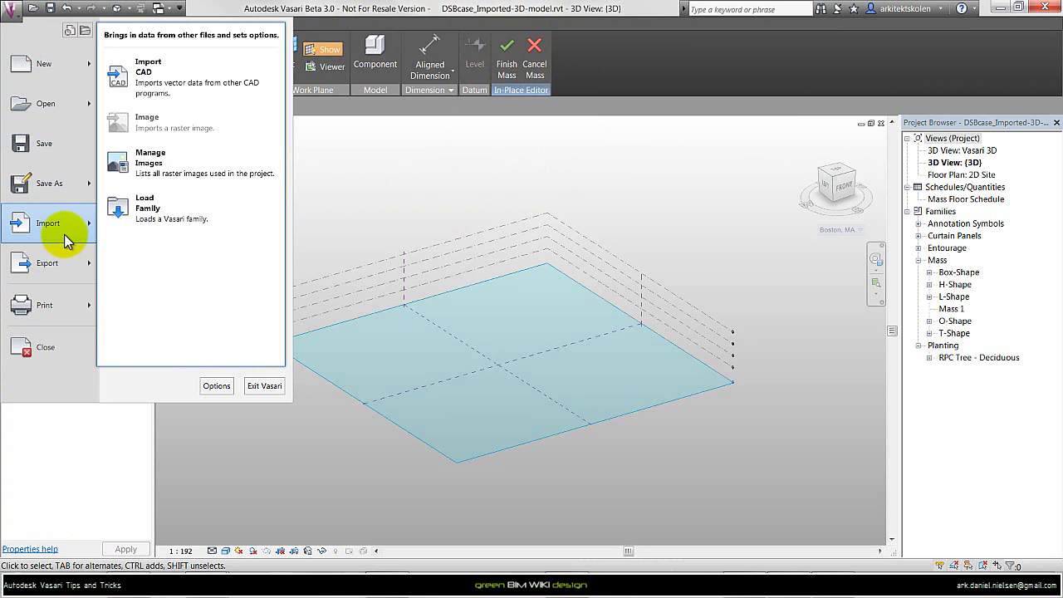
left_click(207, 85)
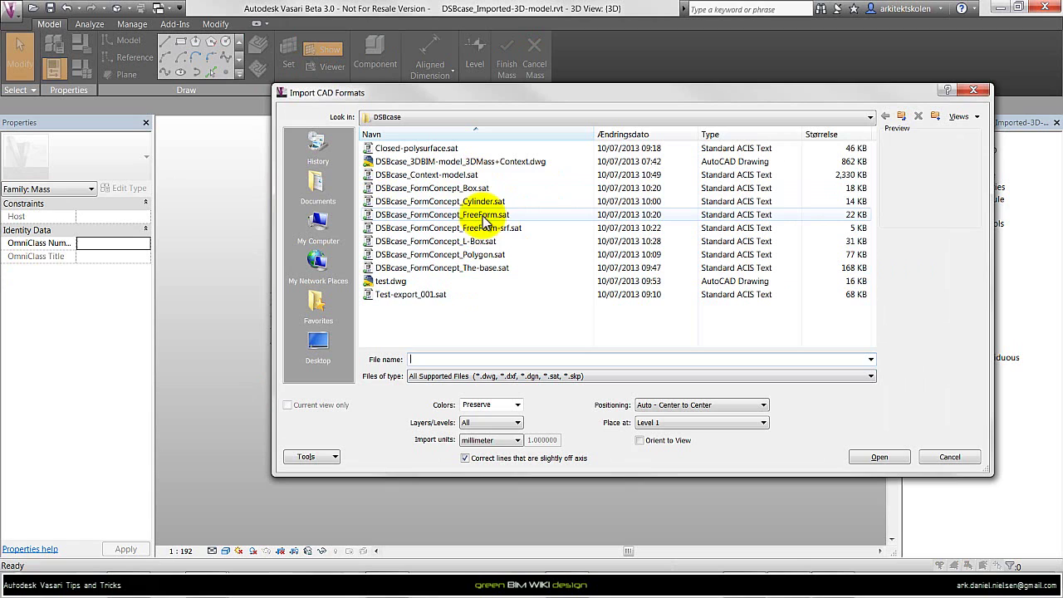
left_click(485, 174)
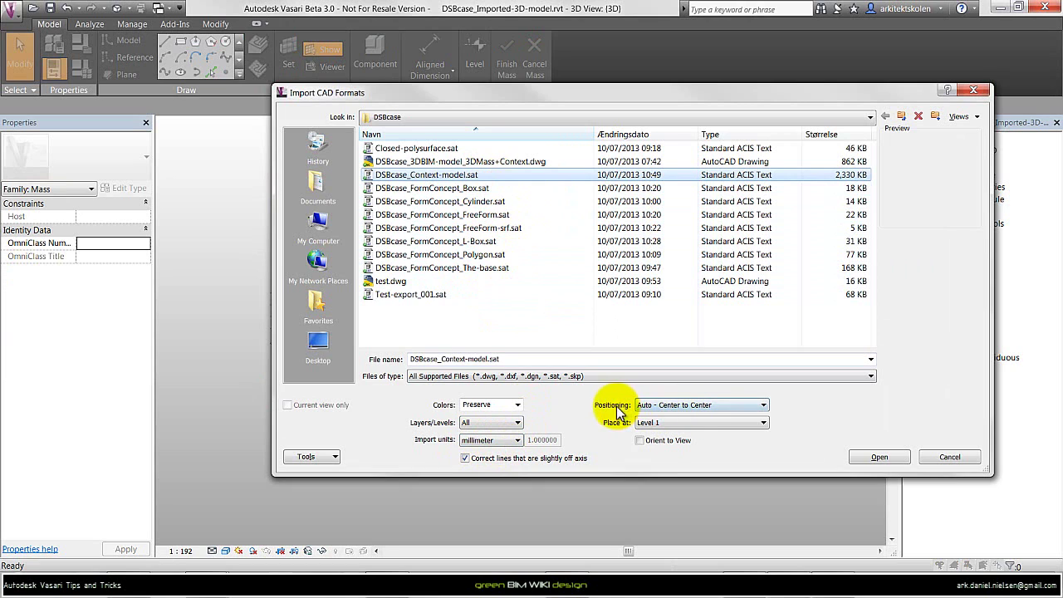
left_click(688, 405)
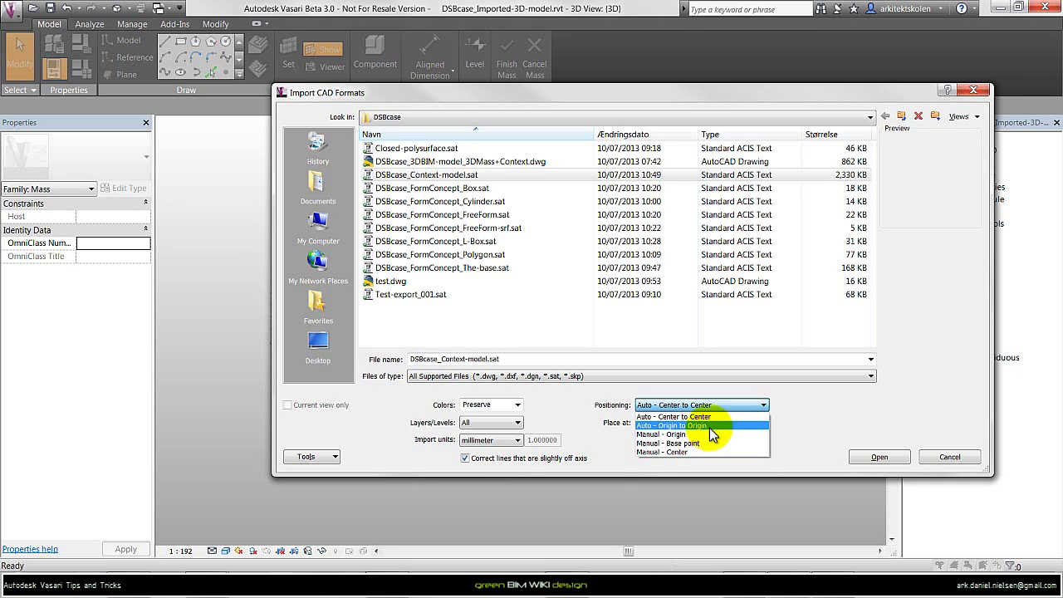
left_click(709, 427)
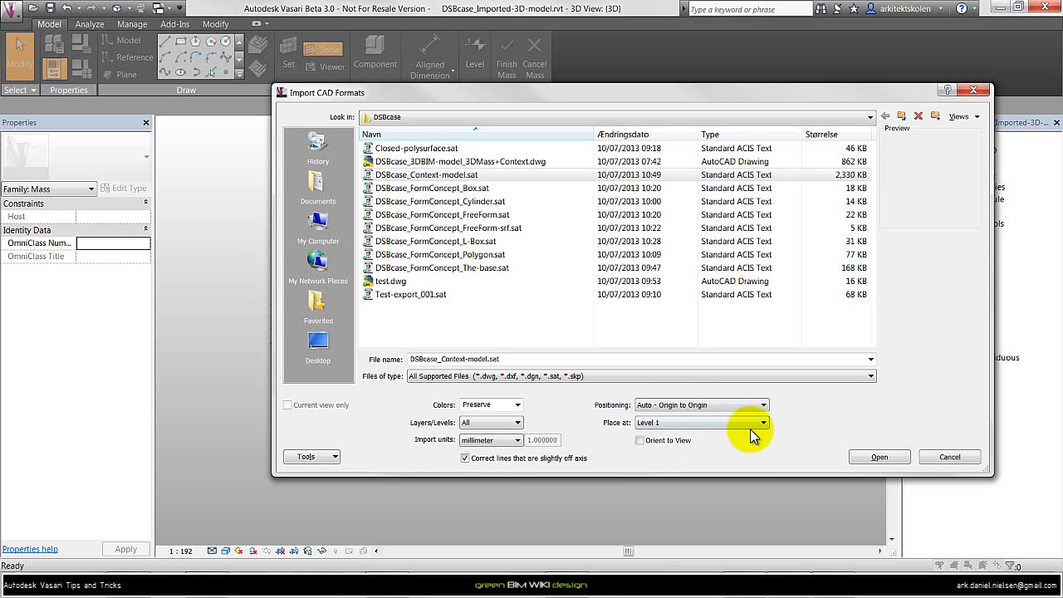
left_click(877, 457)
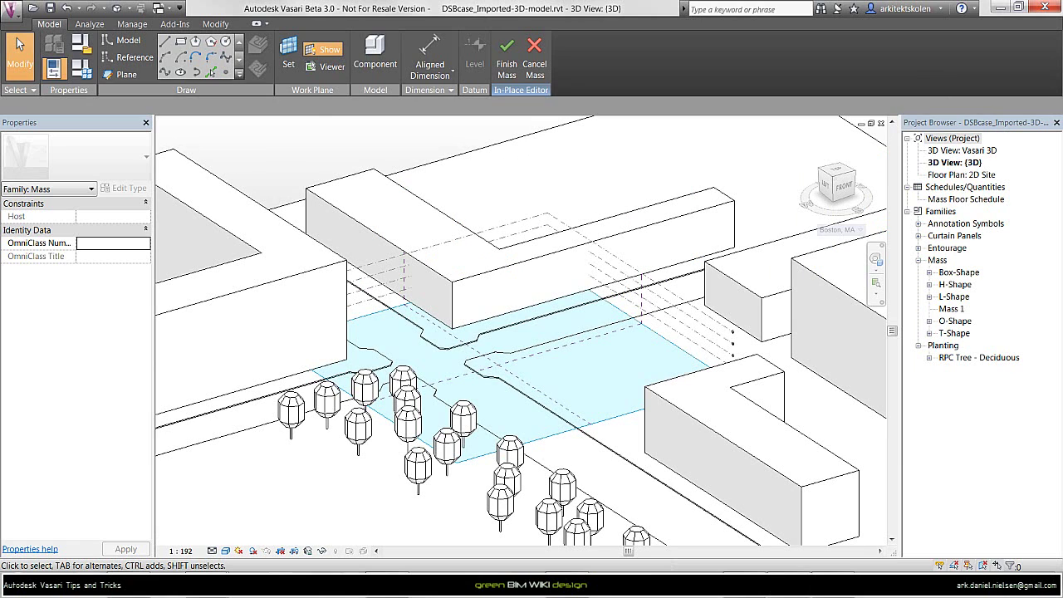
scroll(396, 208, "down", 5)
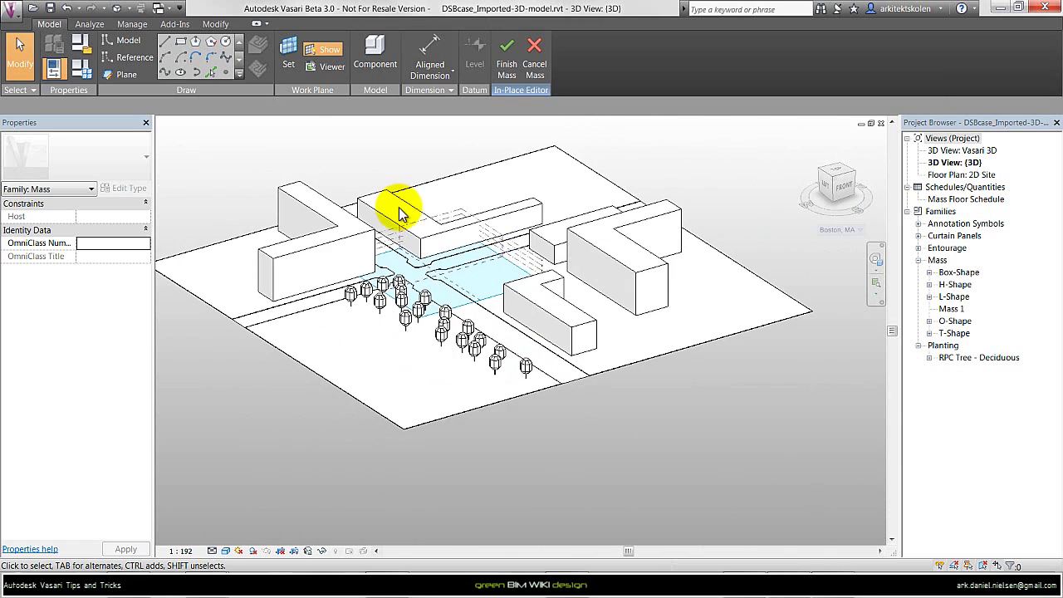
left_click(451, 217)
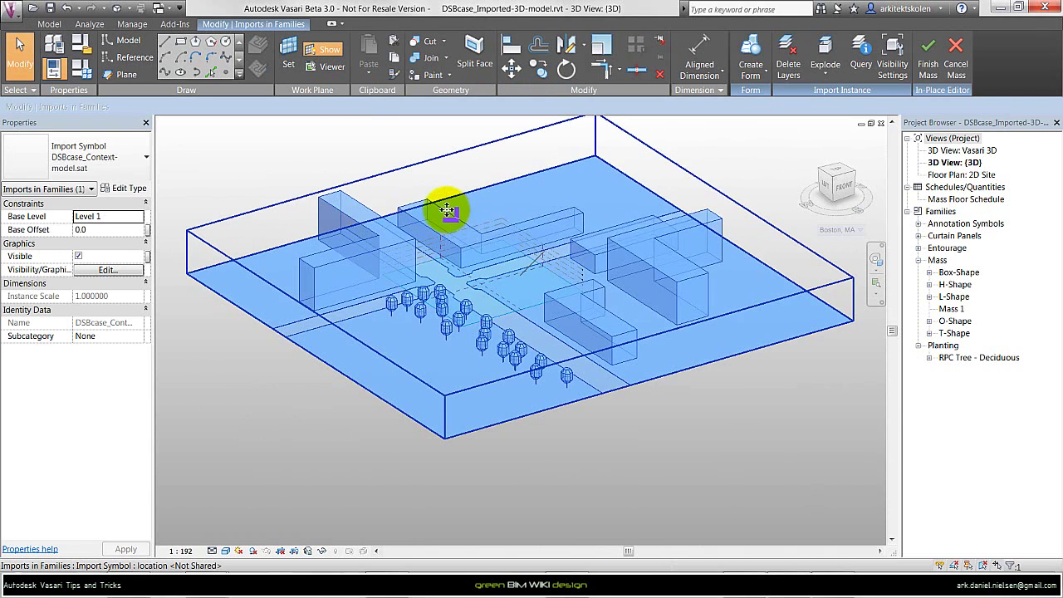
scroll(451, 213, "up", 2)
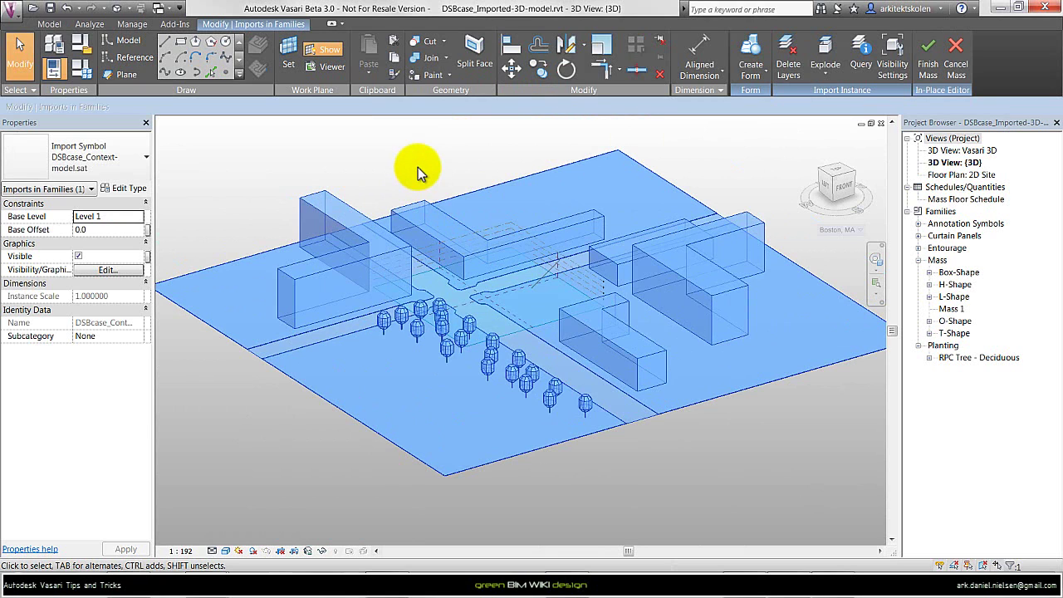
left_click(438, 310)
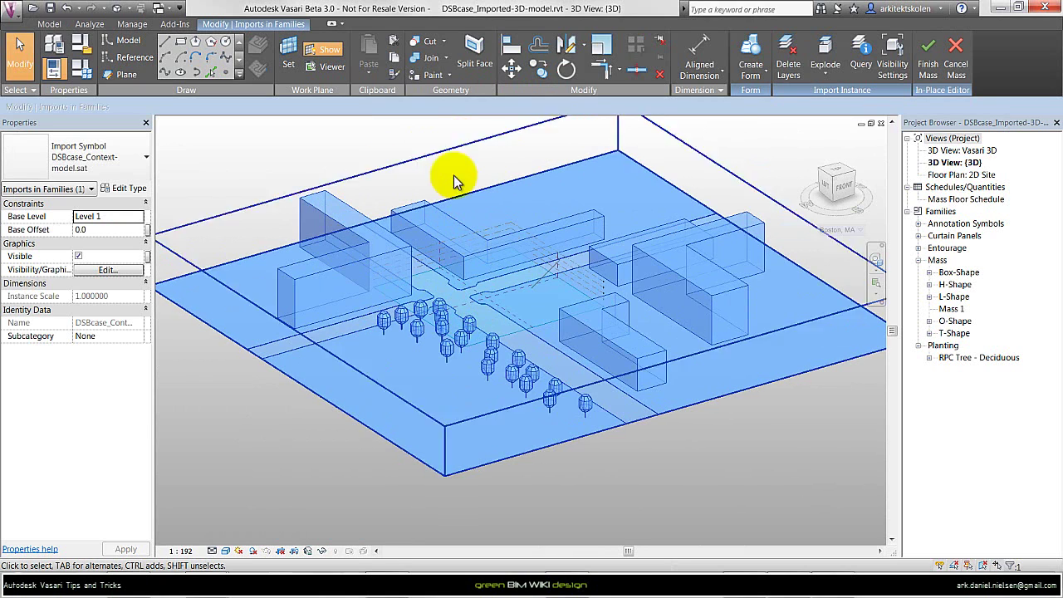
left_click(465, 350)
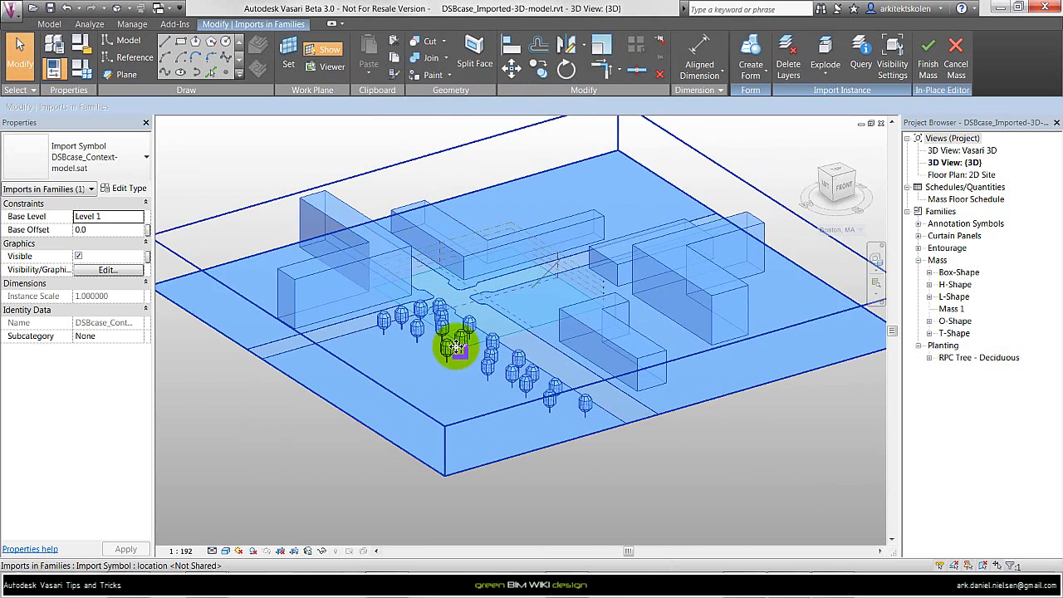
left_click(338, 150)
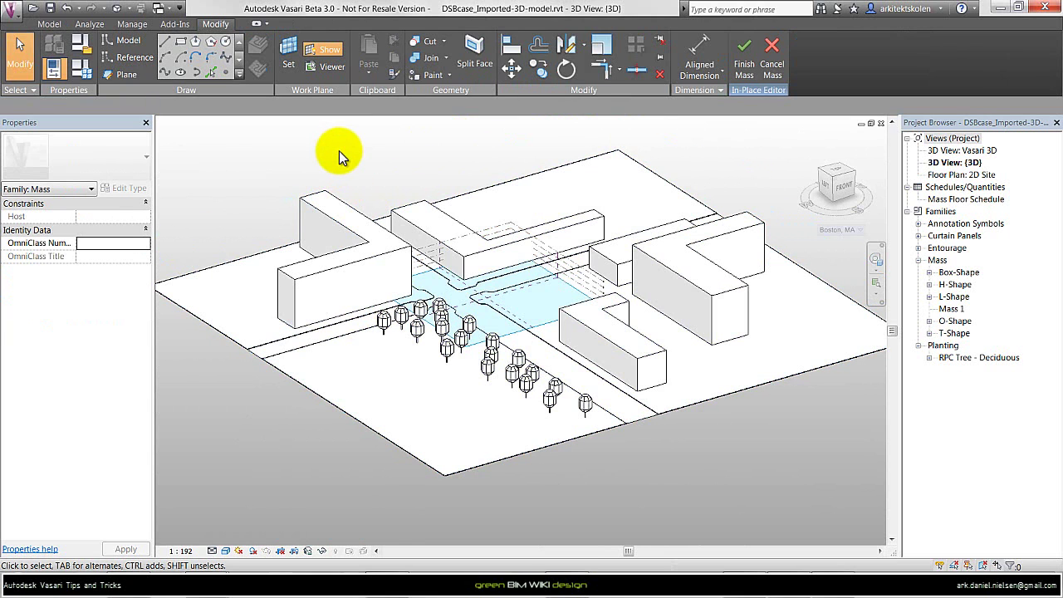
- Review the imported layers 0 and Urban Modeling shading in Visibility/Graphics Overrides, then close it
key("v")
key("g")
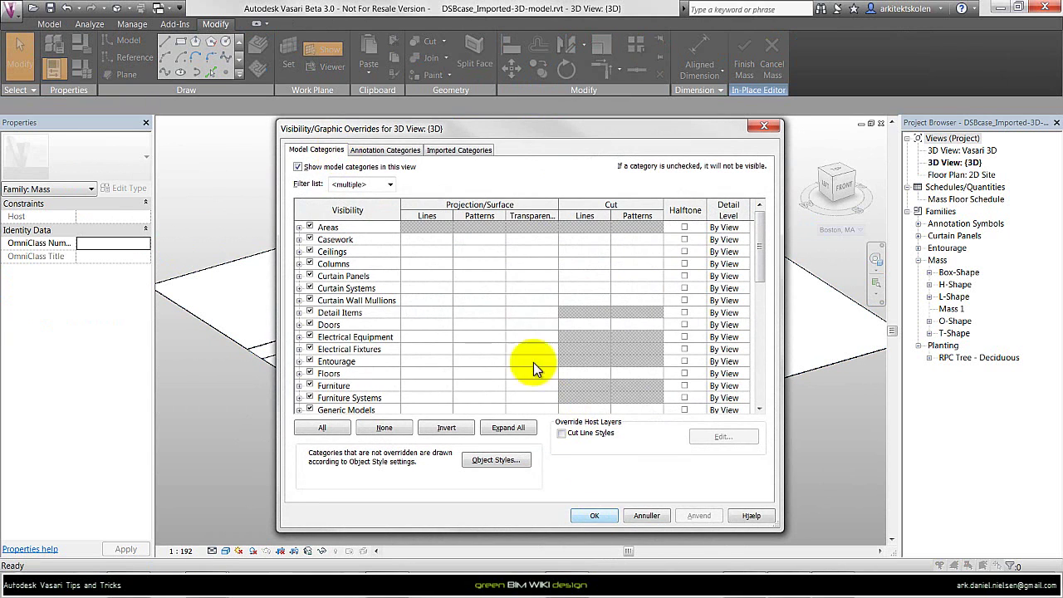
left_click(456, 151)
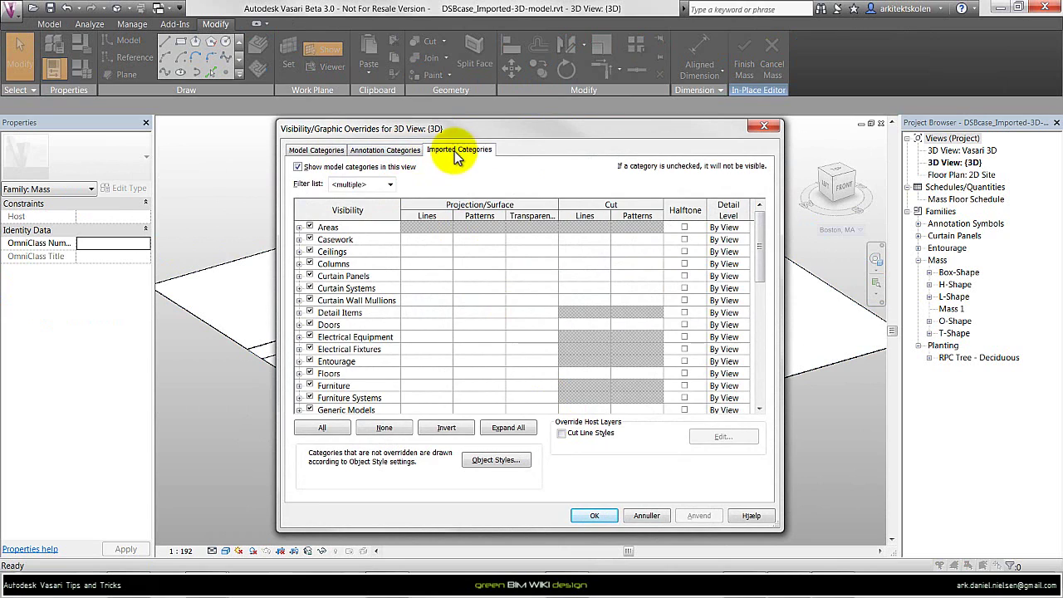
left_click(335, 219)
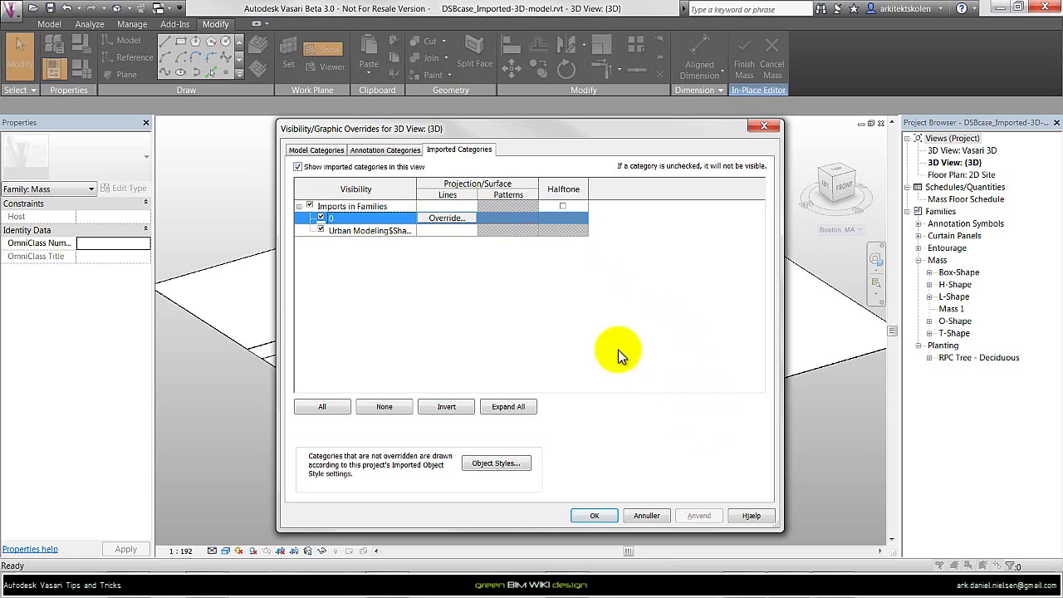
left_click(349, 230)
left_click_drag(416, 189, 497, 190)
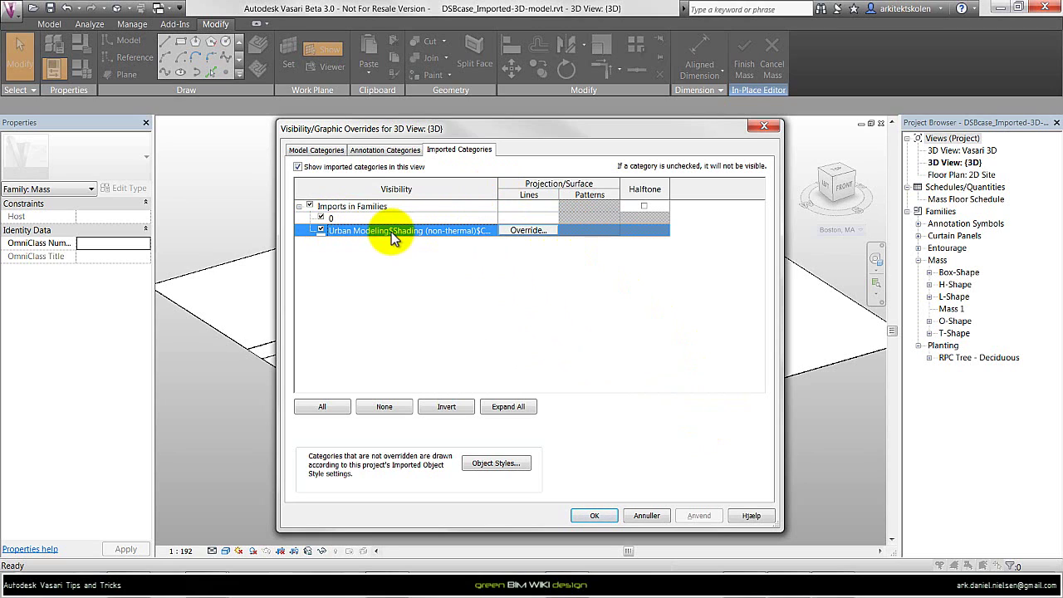
left_click(594, 515)
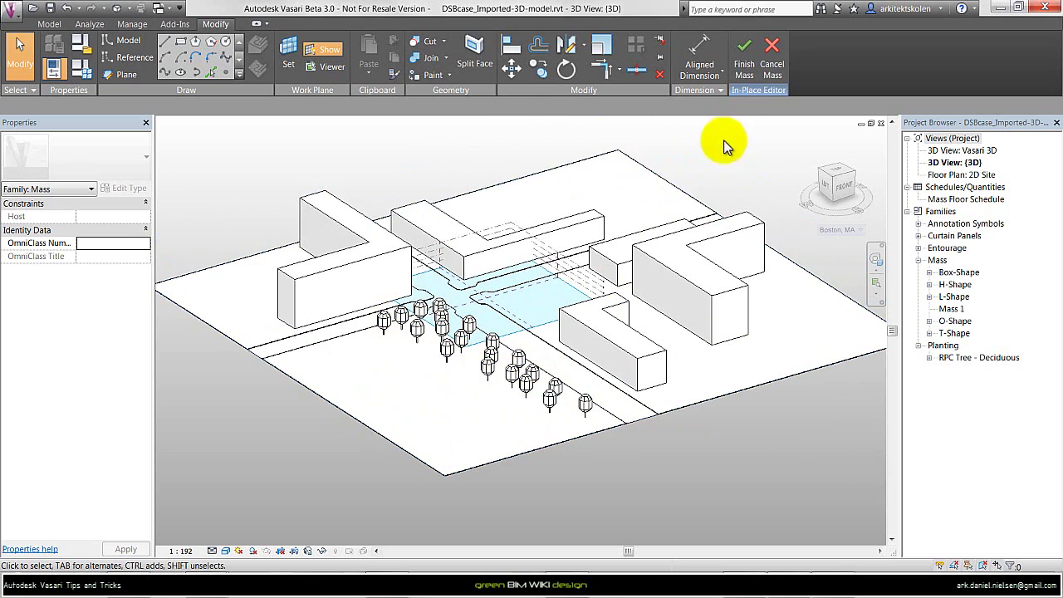
- Finish Mass 1 and read the warning that its mesh-only geometry cannot compute floors
left_click(744, 52)
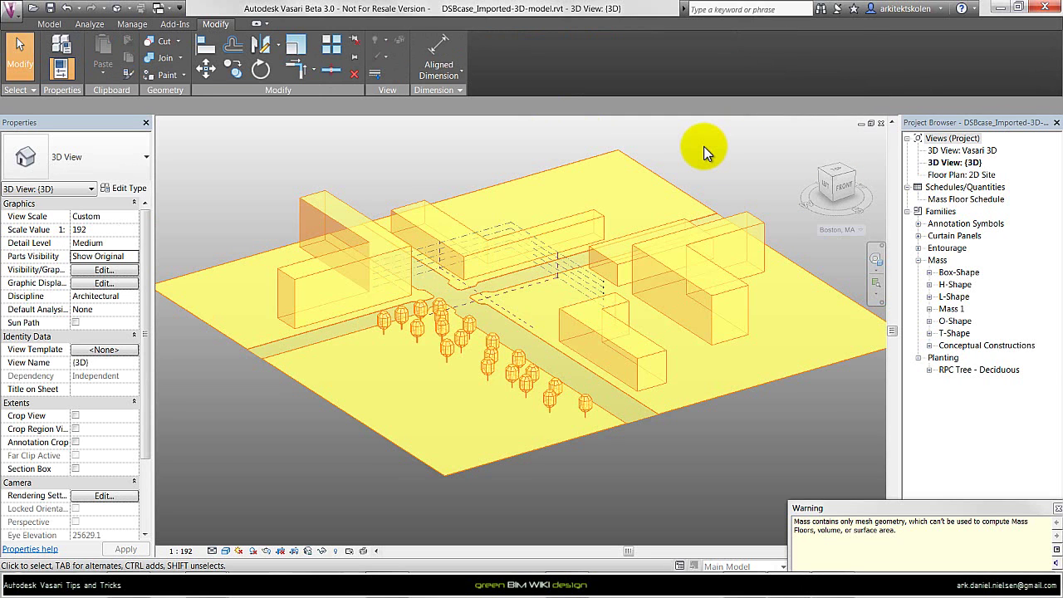
left_click_drag(936, 503, 519, 263)
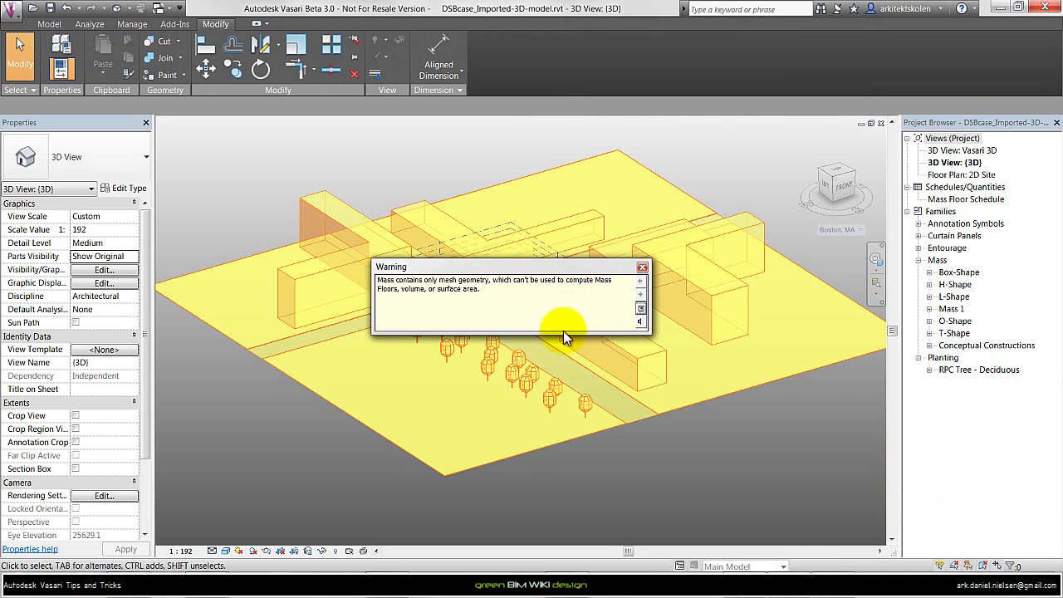
left_click_drag(379, 284, 479, 289)
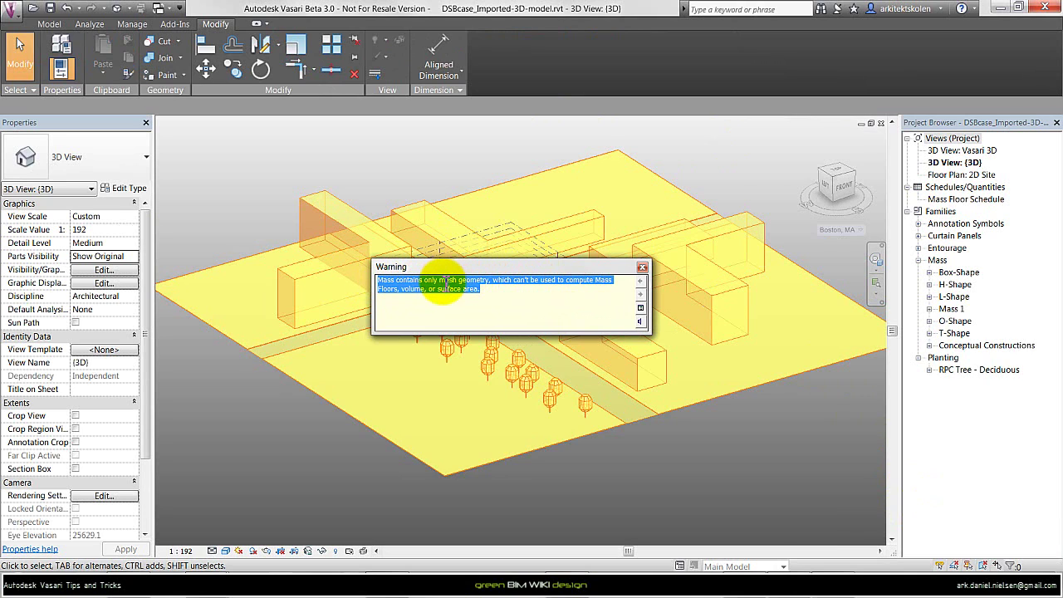
left_click_drag(479, 289, 455, 277)
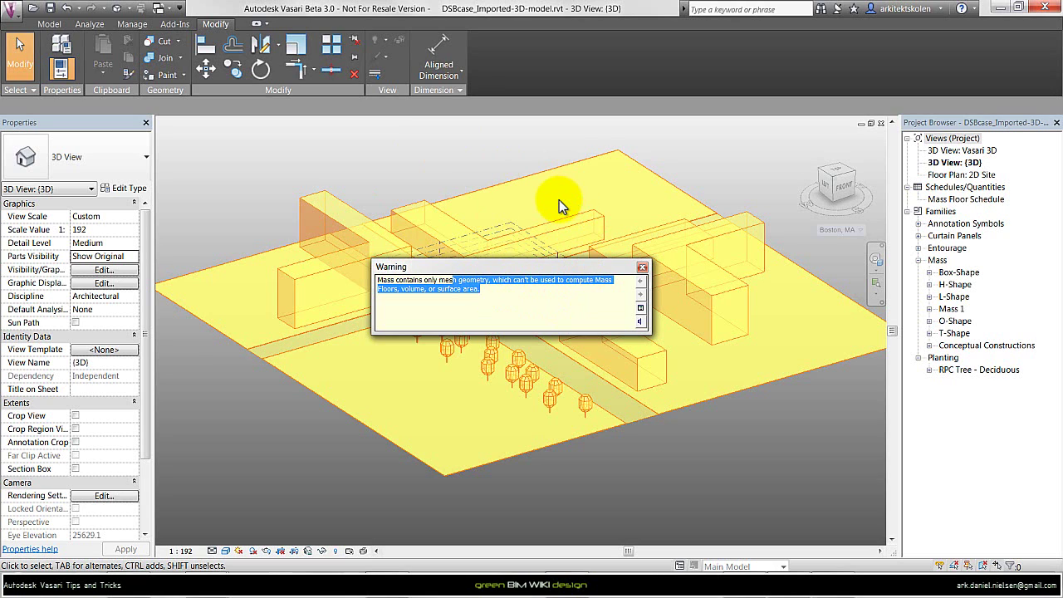
left_click_drag(486, 291, 376, 280)
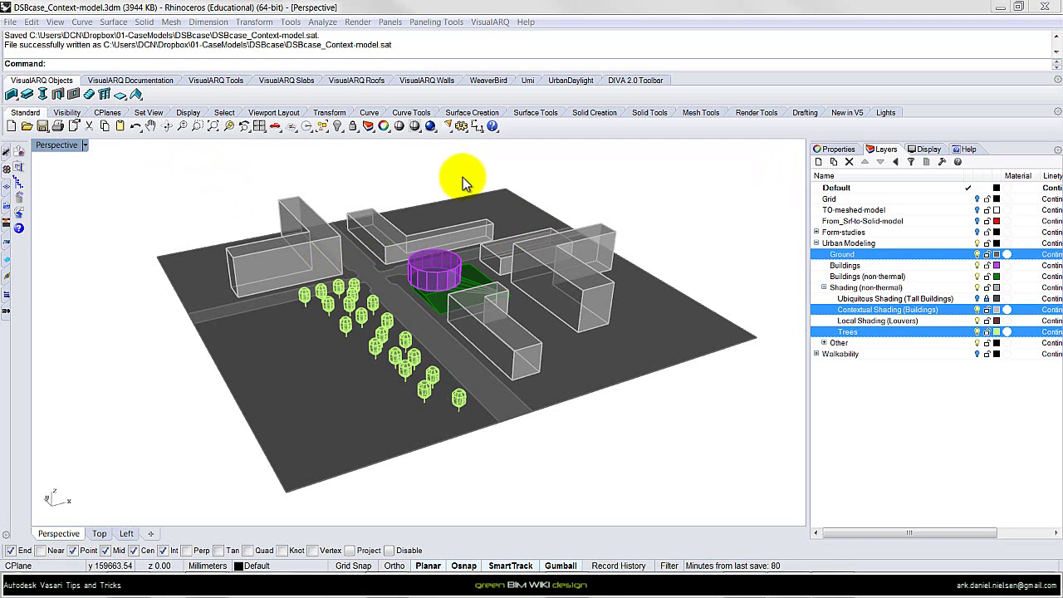
- Zoom to the purple cylinder, pick its green base surface, and select the Buildings (non-thermal) layer
scroll(435, 268, "up", 5)
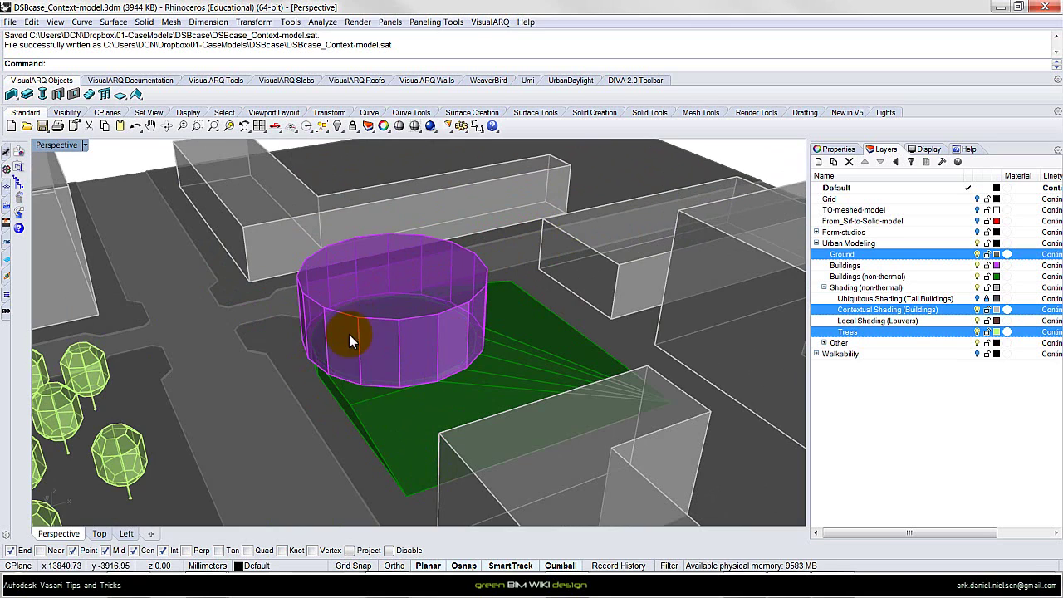
right_click_drag(391, 399, 415, 411)
left_click(391, 408)
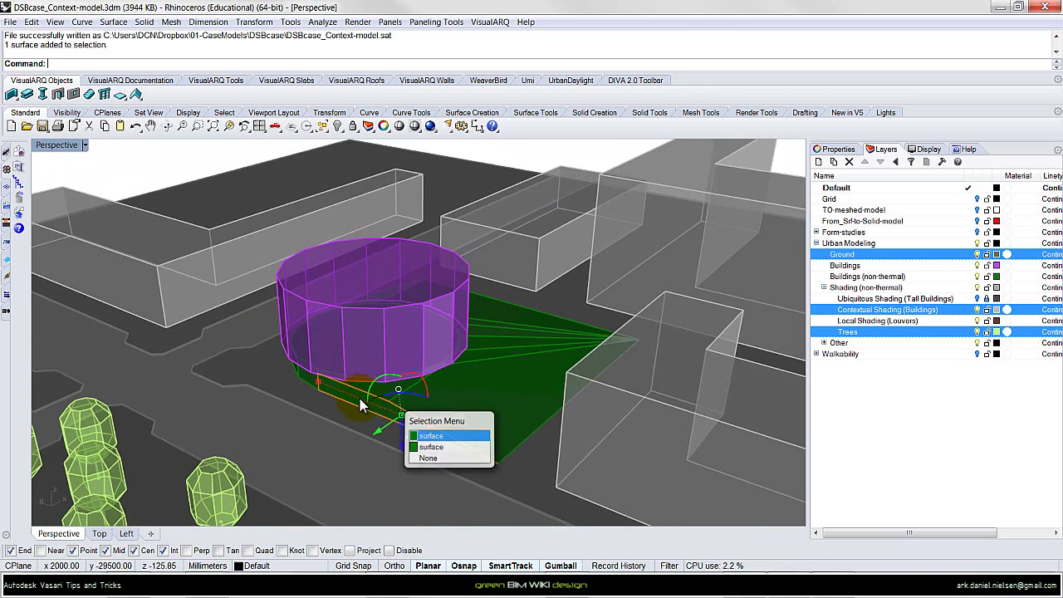
left_click(431, 435)
key("Escape")
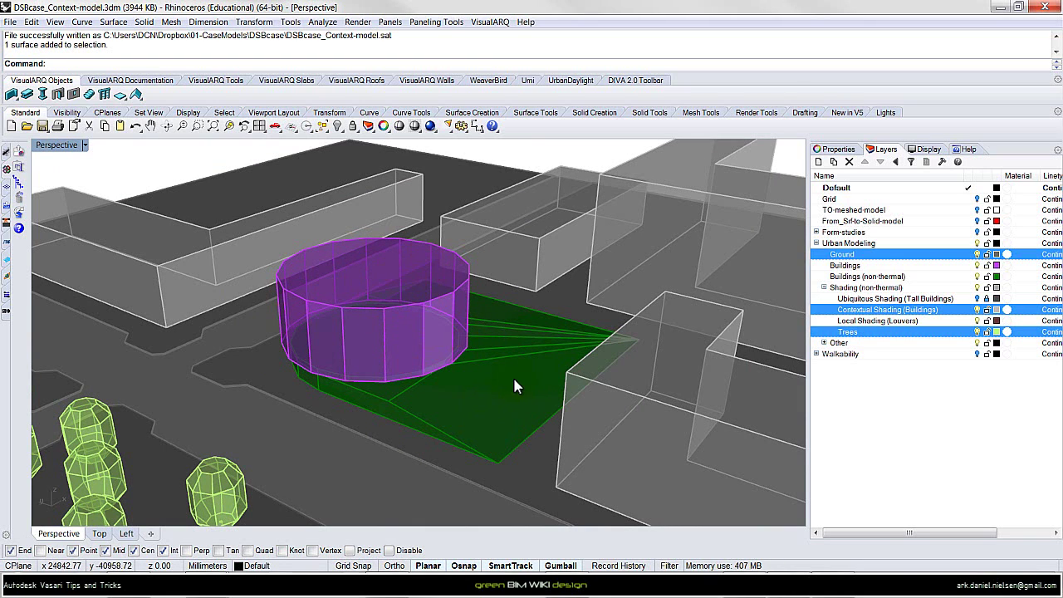
left_click(514, 301)
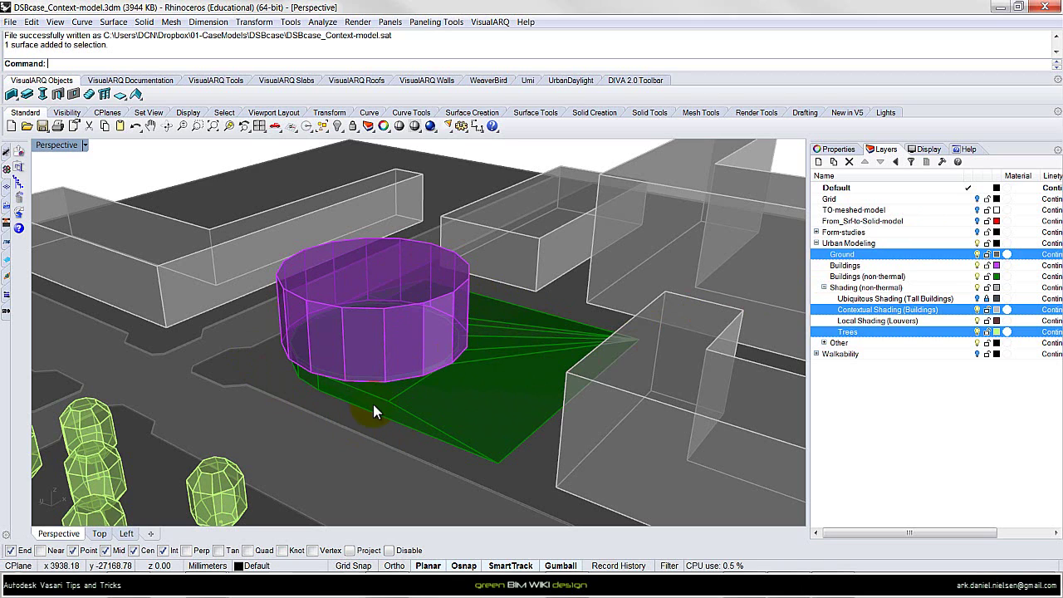
left_click(860, 276)
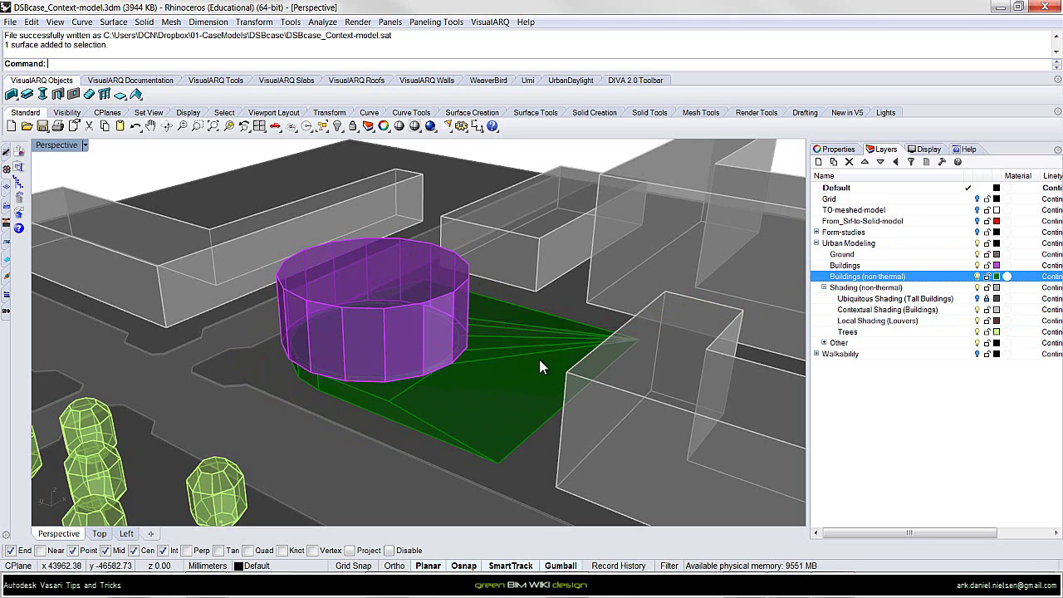
- Select the layer's objects and export them as DSBcase_FormConcept_The-base.sat
right_click(856, 281)
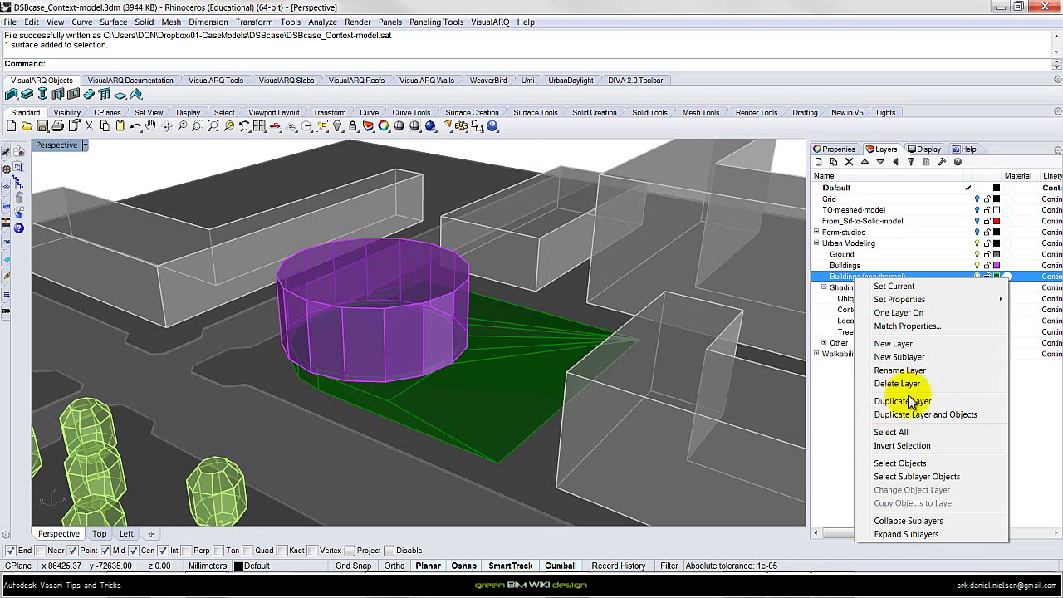
left_click(905, 462)
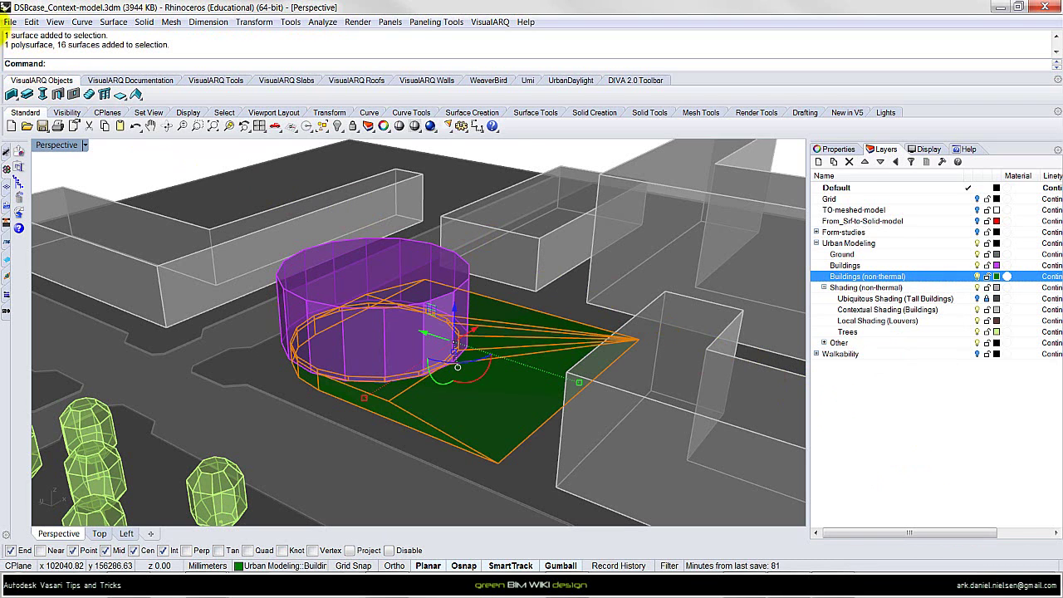
left_click(10, 22)
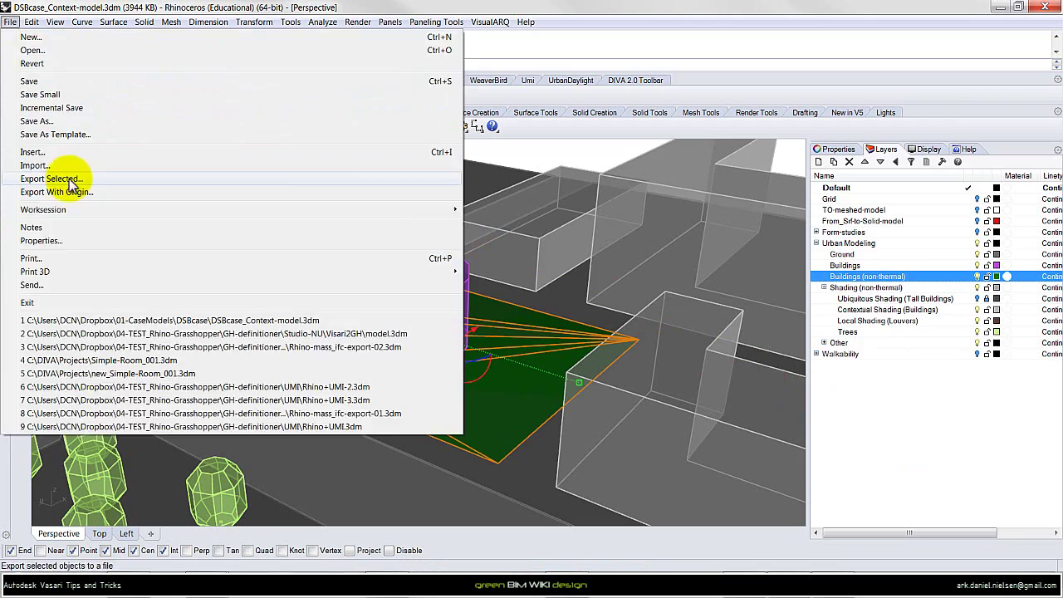
left_click(71, 183)
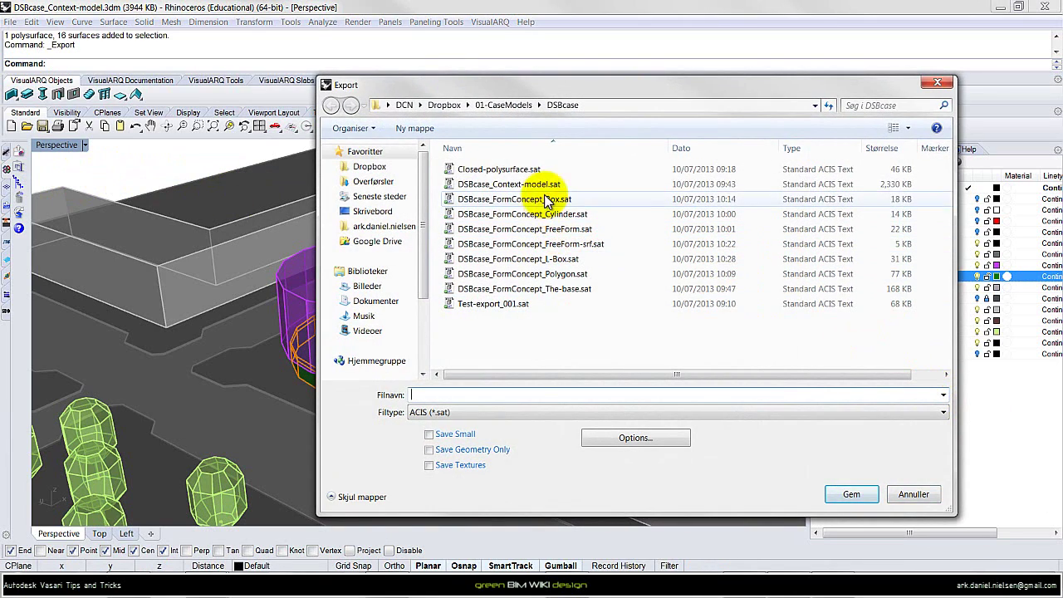
left_click(525, 289)
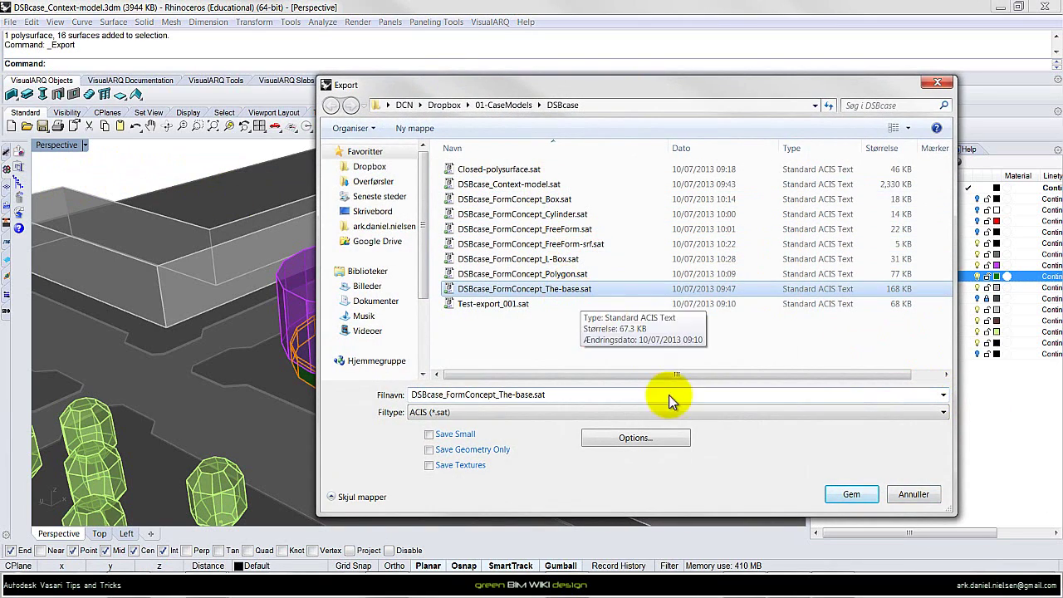
left_click(851, 494)
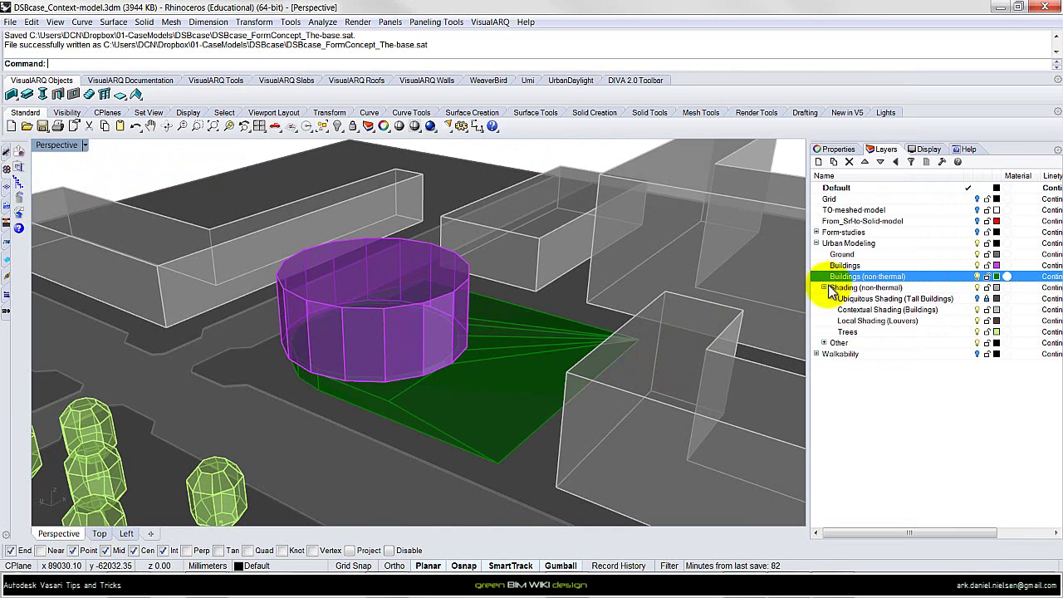
- Select the Buildings layer's cylinder and export it as DSBcase_FormConcept-1.sat
left_click(872, 265)
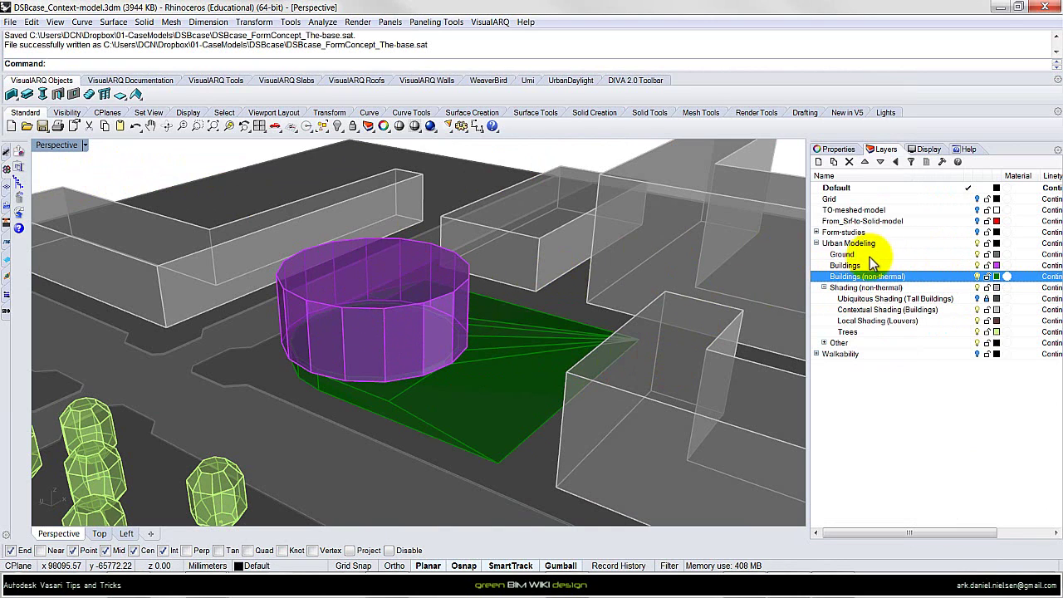
right_click(871, 265)
left_click(921, 451)
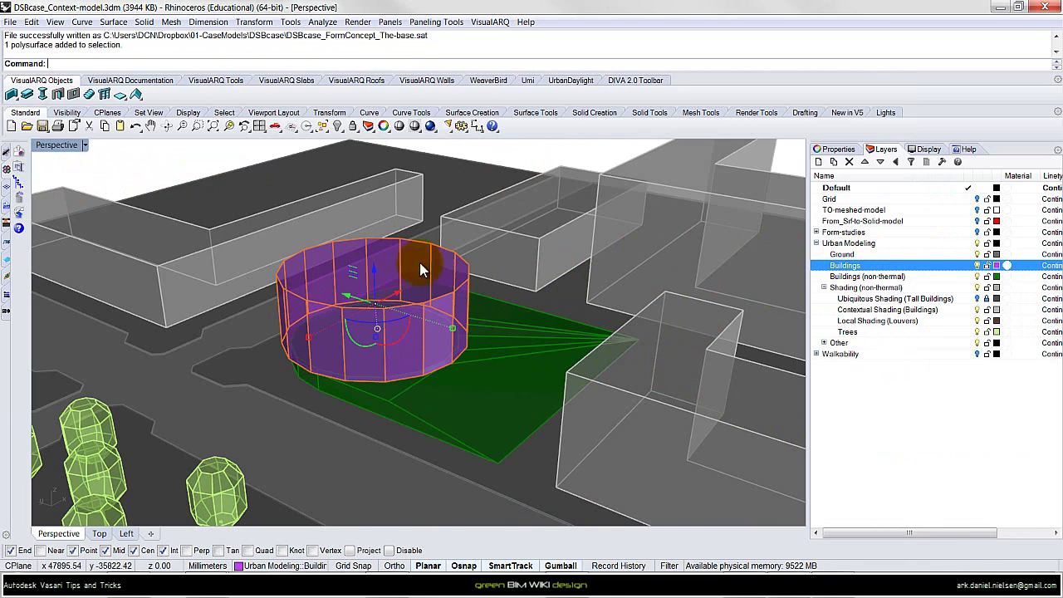
left_click(10, 21)
left_click(66, 180)
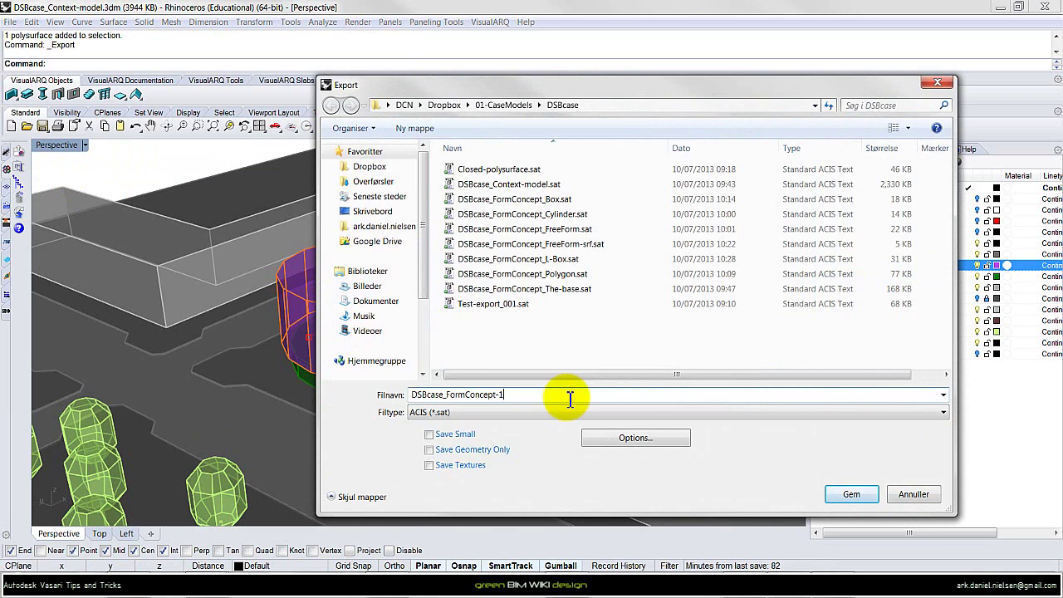
left_click(428, 413)
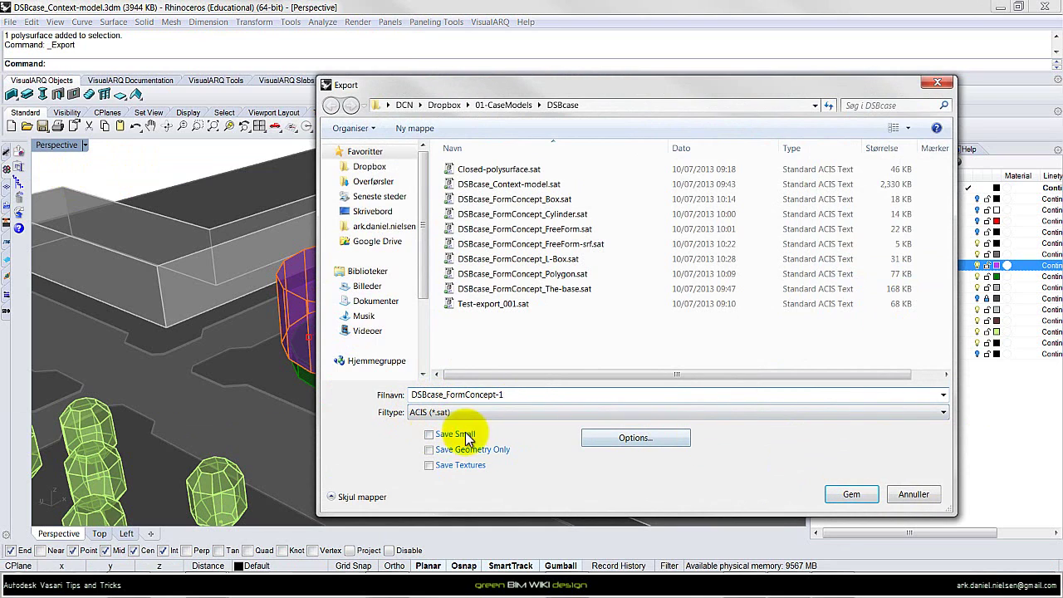
left_click(456, 395)
key("BackSpace")
type("2")
left_click(851, 493)
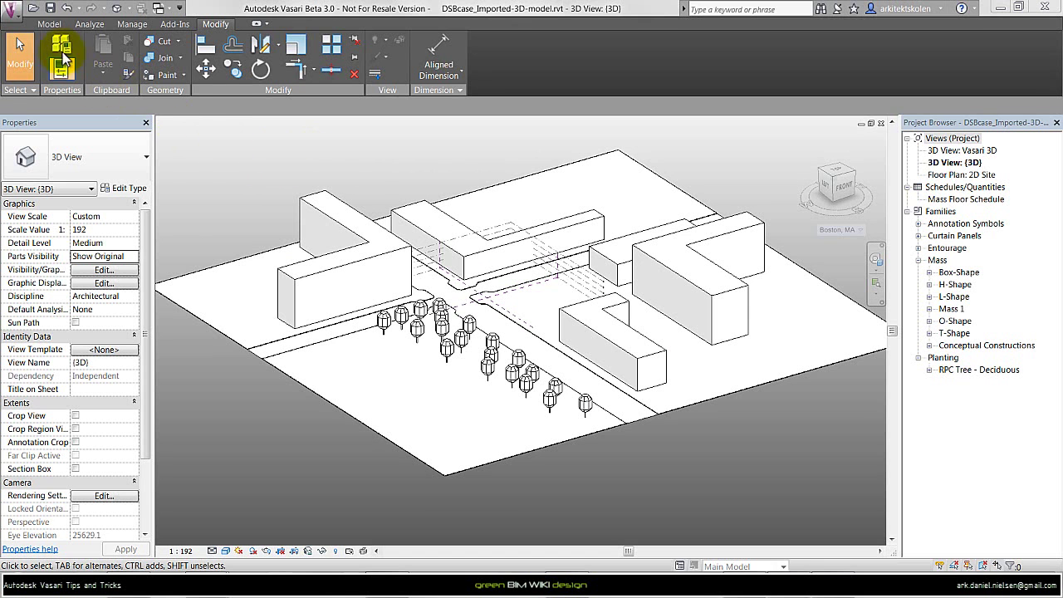
- Create a mass from DSBcase_FormConcept_The-base.sat, imported with Auto - Origin to Origin positioning
left_click(49, 24)
left_click(186, 75)
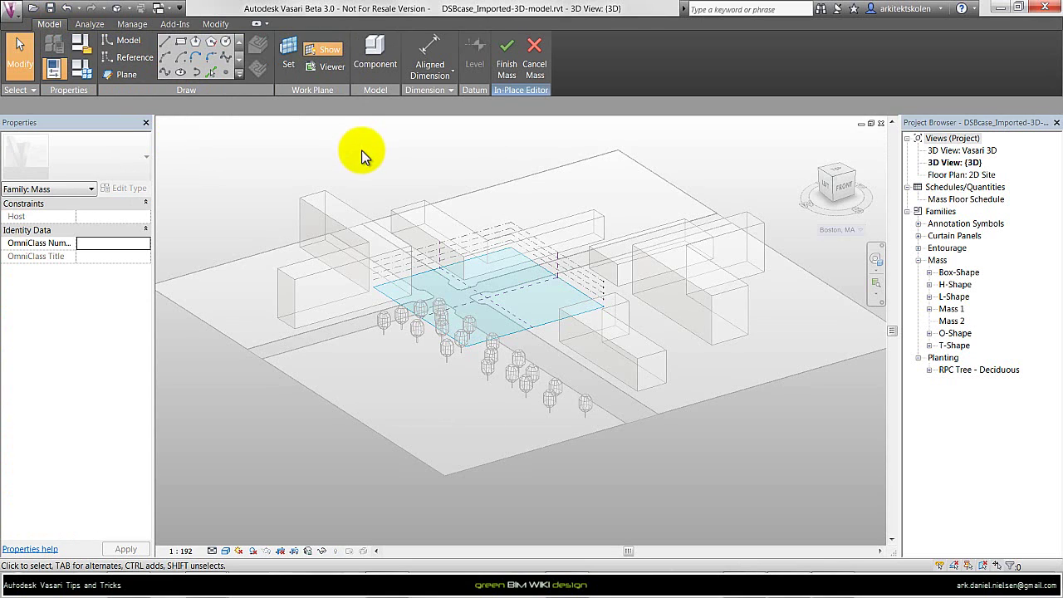
left_click(12, 11)
mouse_move(41, 222)
left_click(199, 87)
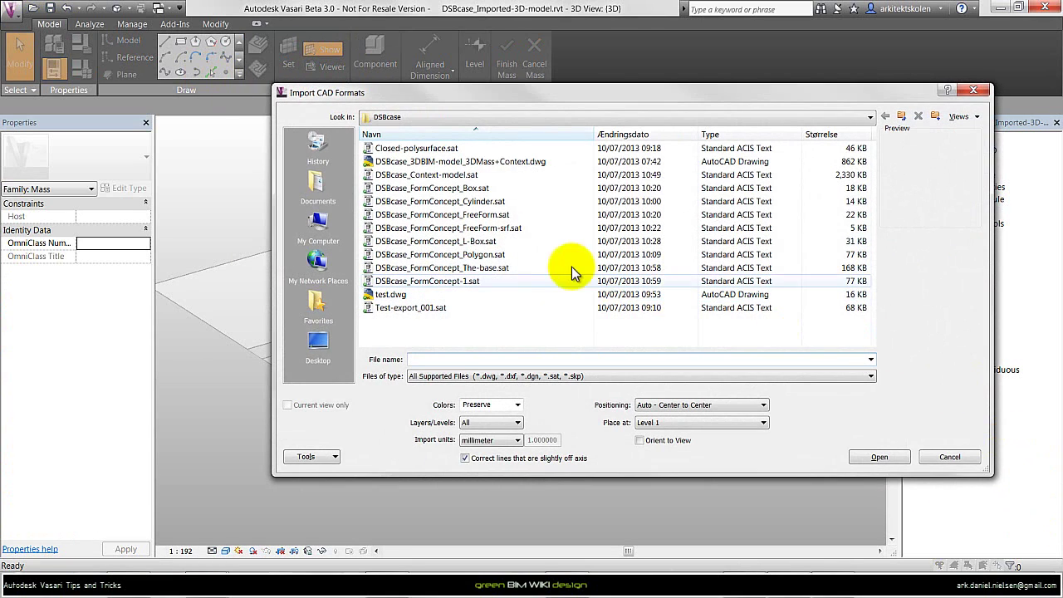
left_click(498, 268)
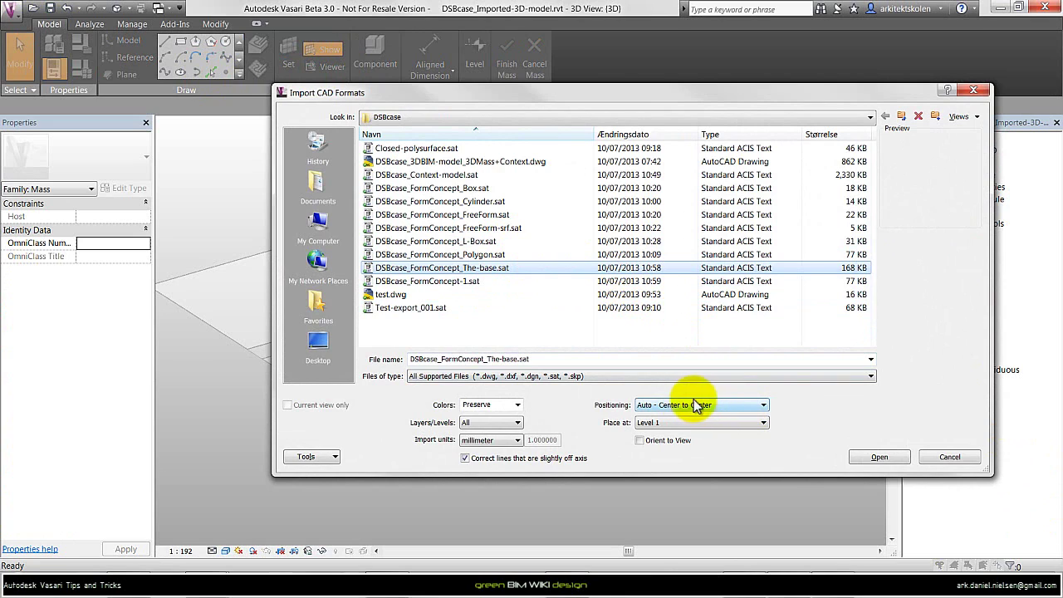
left_click(723, 407)
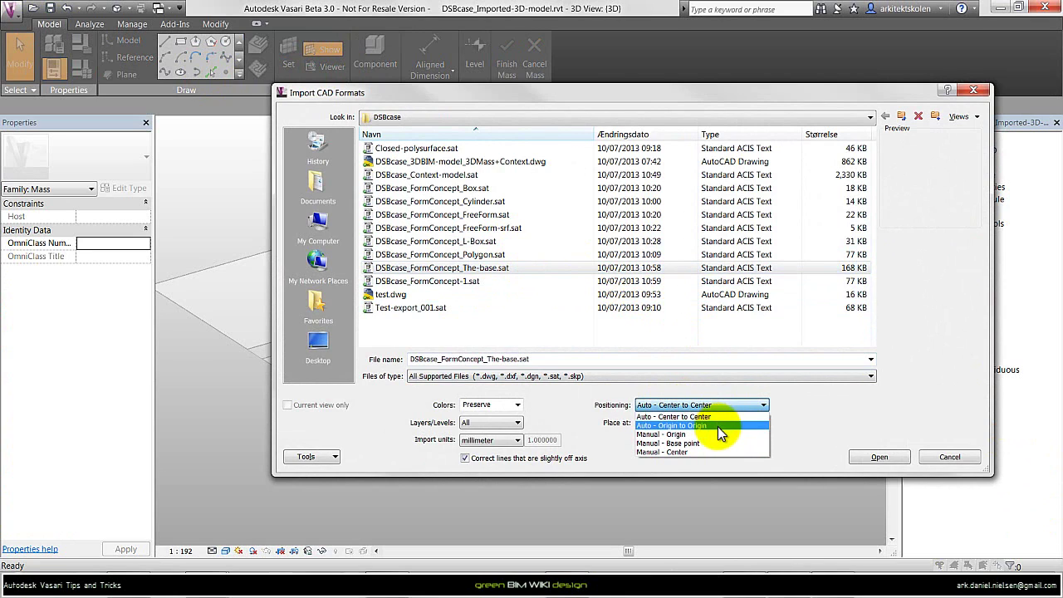
left_click(717, 426)
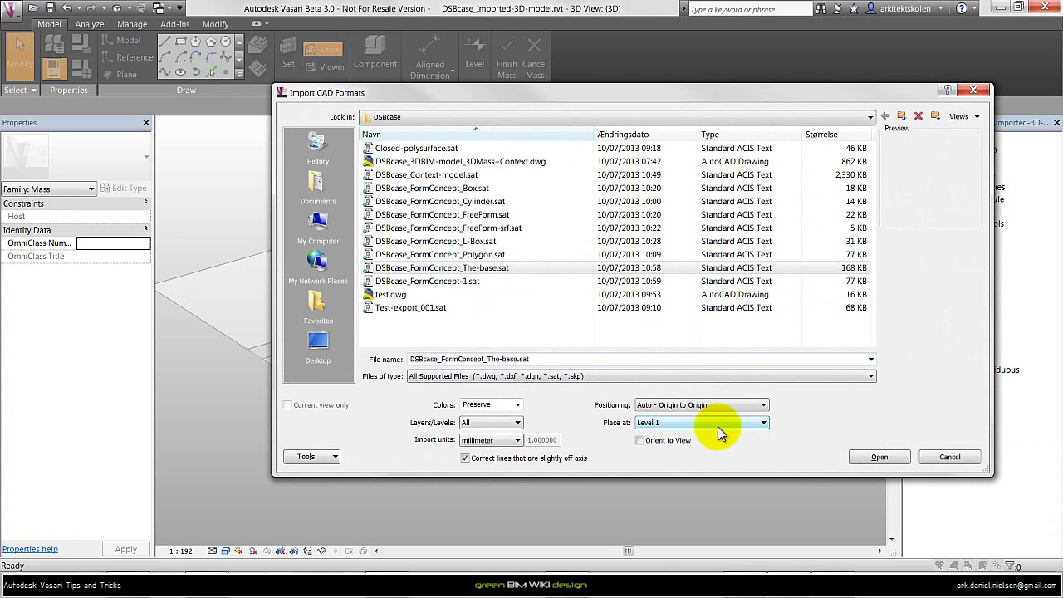
left_click(890, 465)
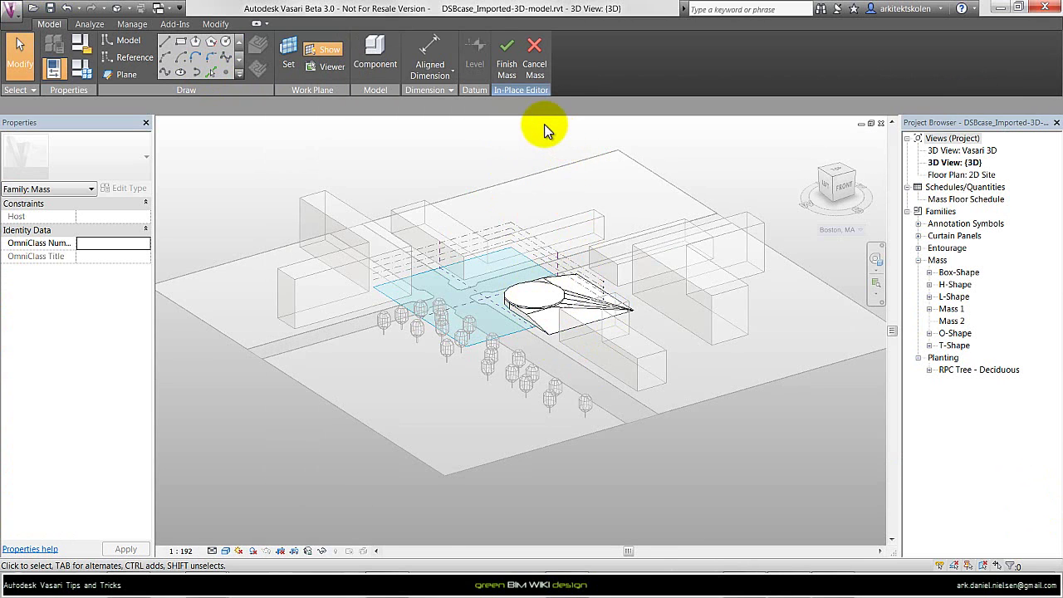
left_click(508, 65)
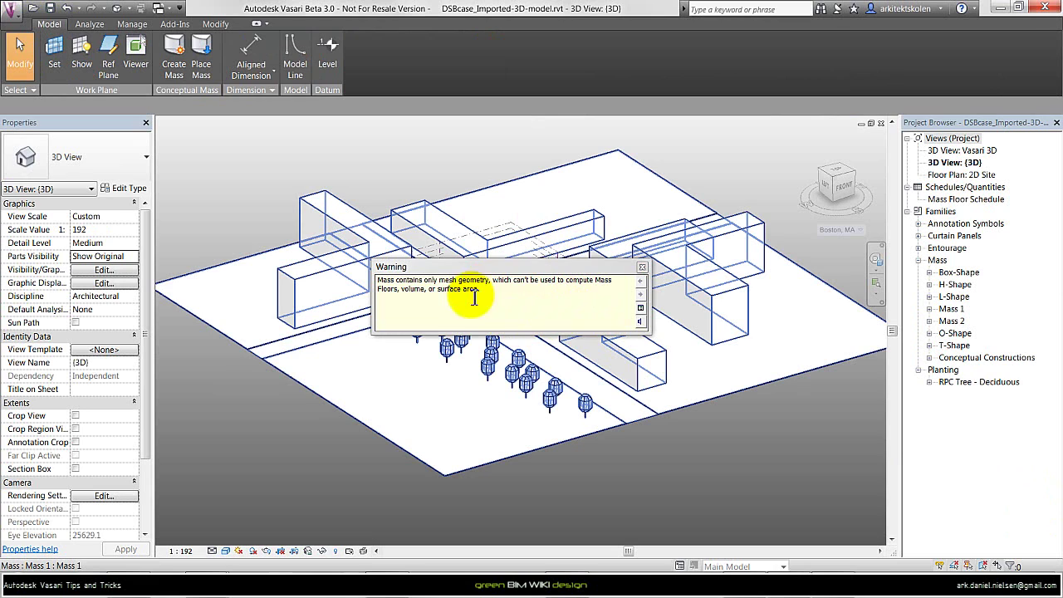
- Close the mesh warning and create Mass 3 from DSBcase_FormConcept-1.sat, placed Origin to Origin
left_click(642, 268)
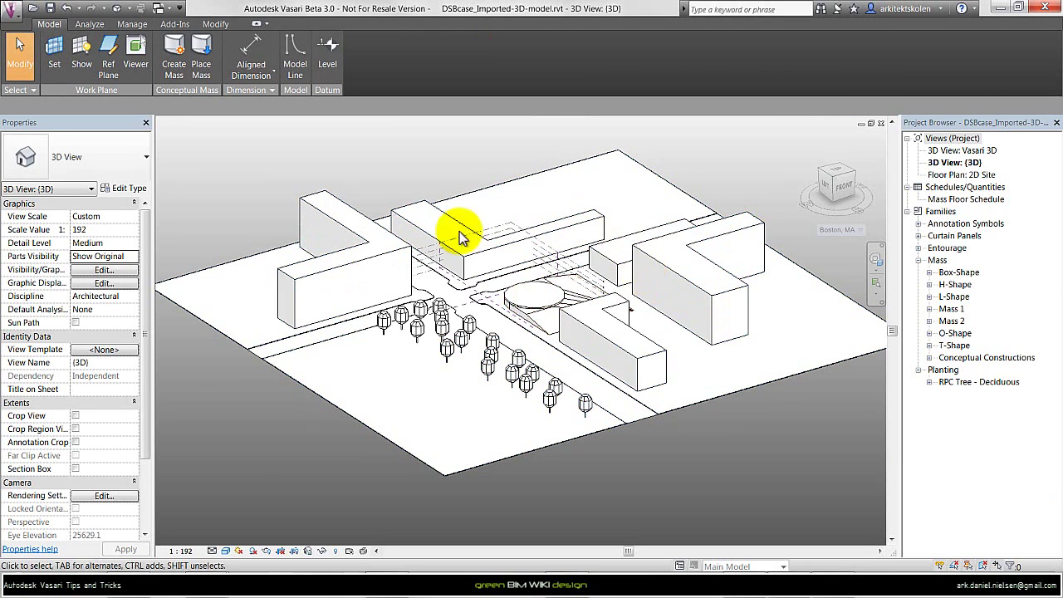
left_click(175, 69)
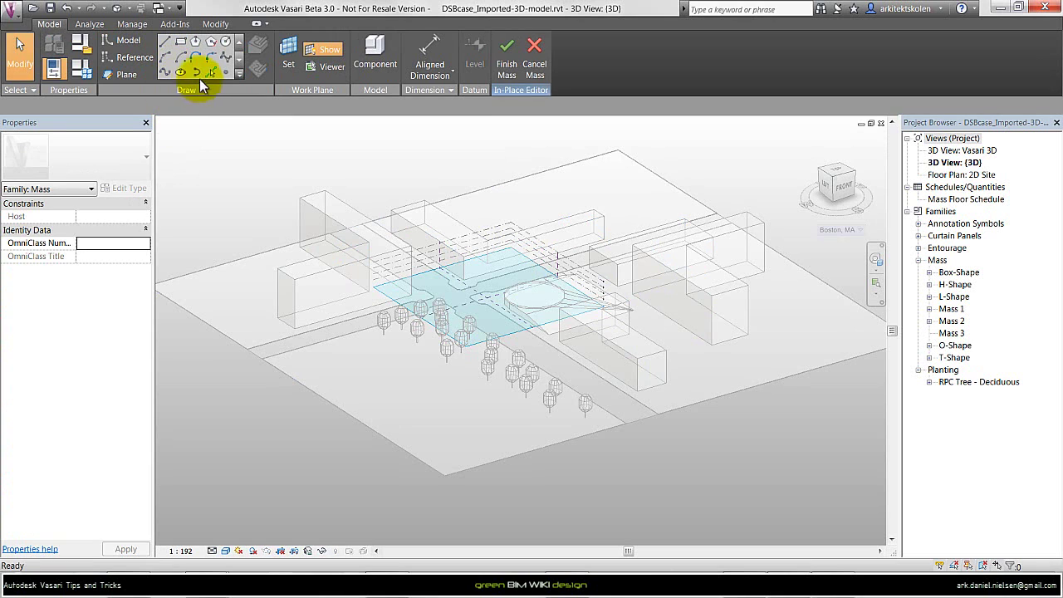
left_click(10, 12)
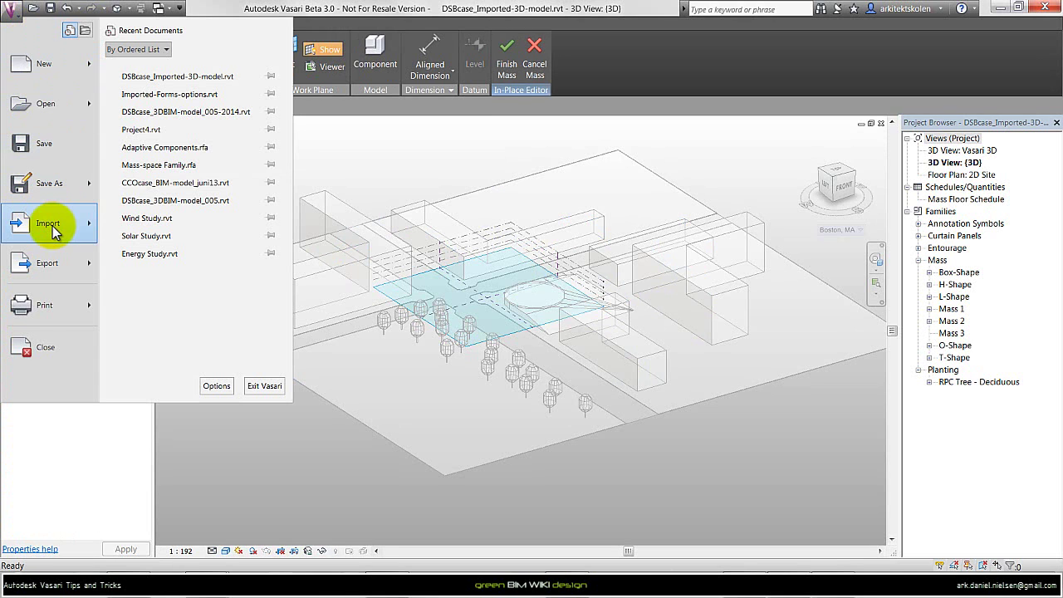
mouse_move(48, 223)
left_click(202, 75)
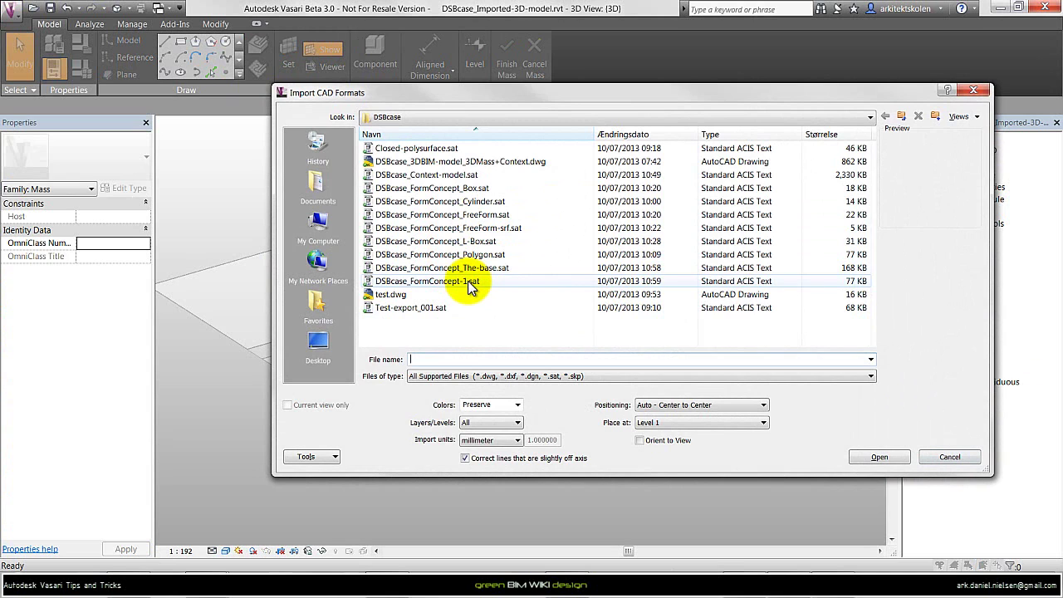
left_click(469, 282)
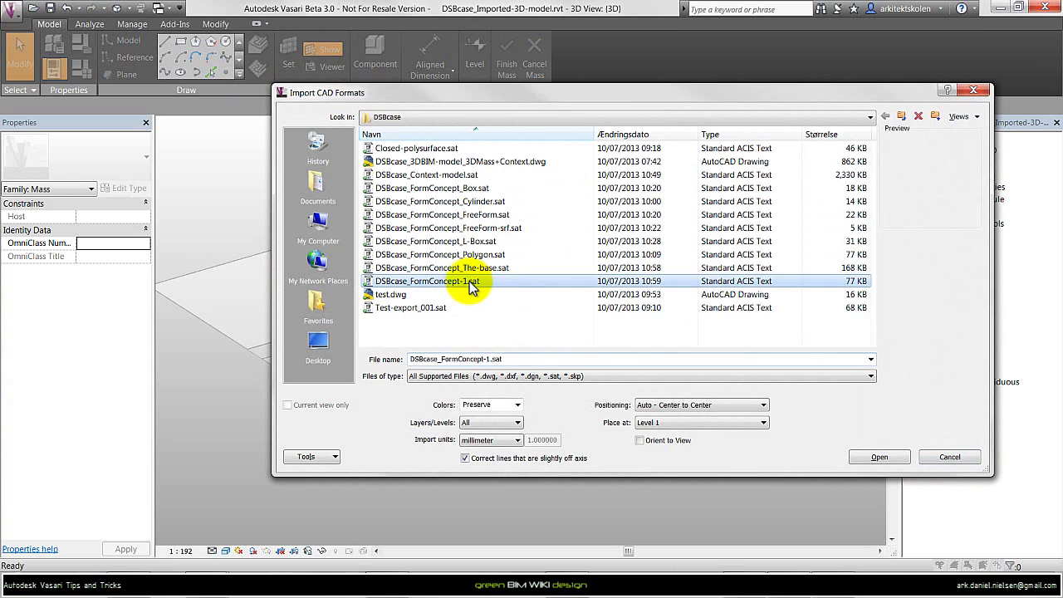
left_click(704, 405)
left_click(704, 426)
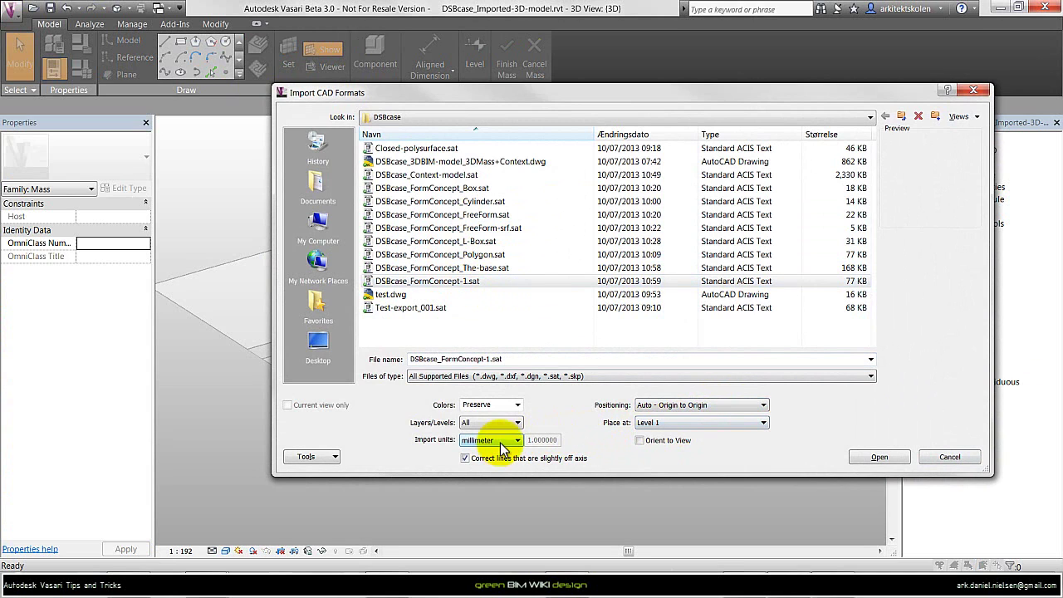
left_click(879, 457)
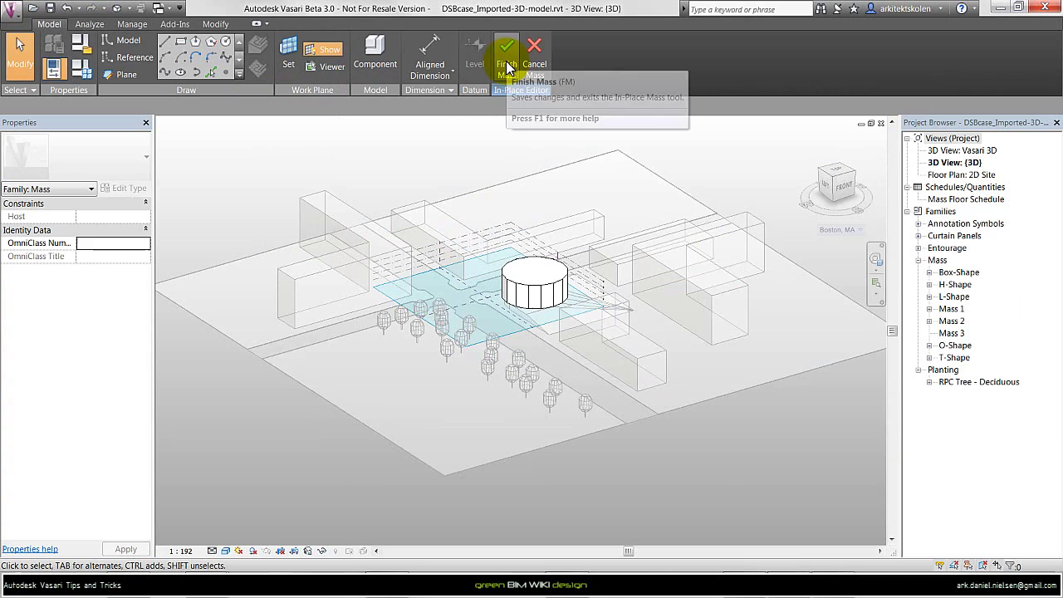
left_click(506, 62)
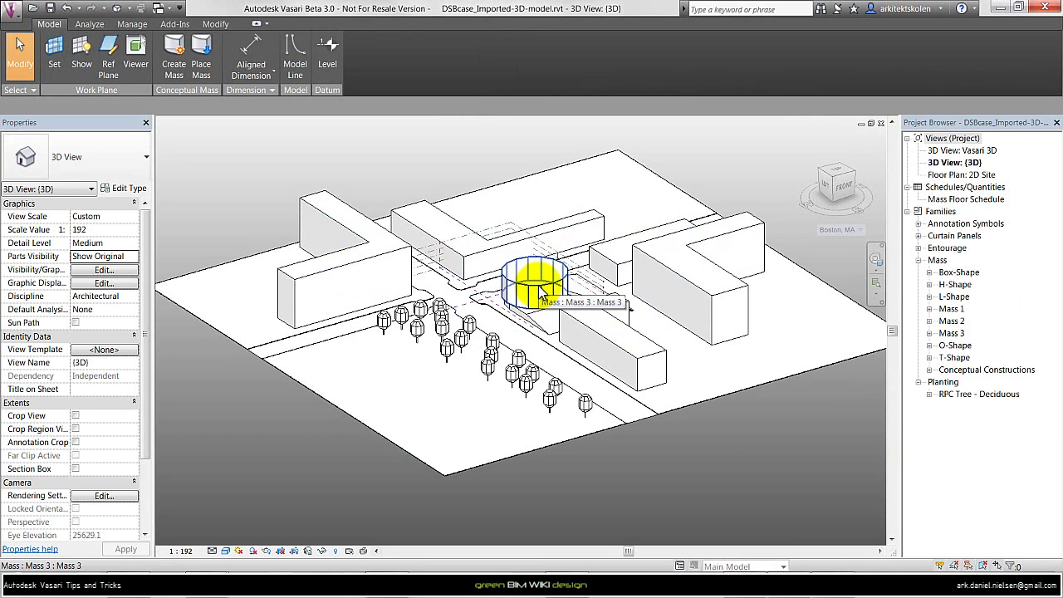
- Add mass floors at Levels 1–5 to the cylinder mass
left_click(539, 292)
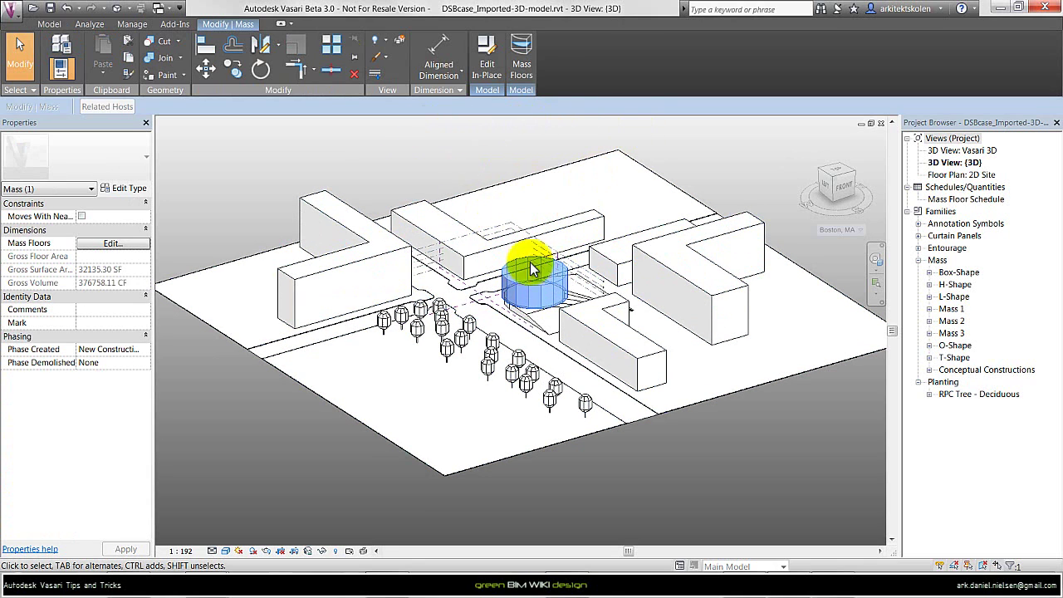
left_click(581, 264)
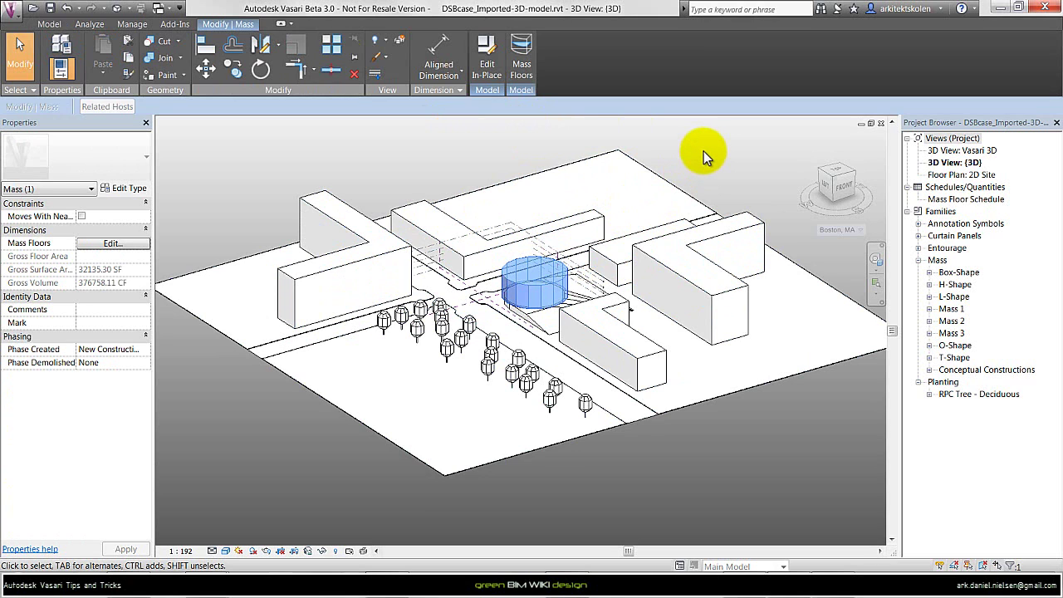
left_click(552, 267)
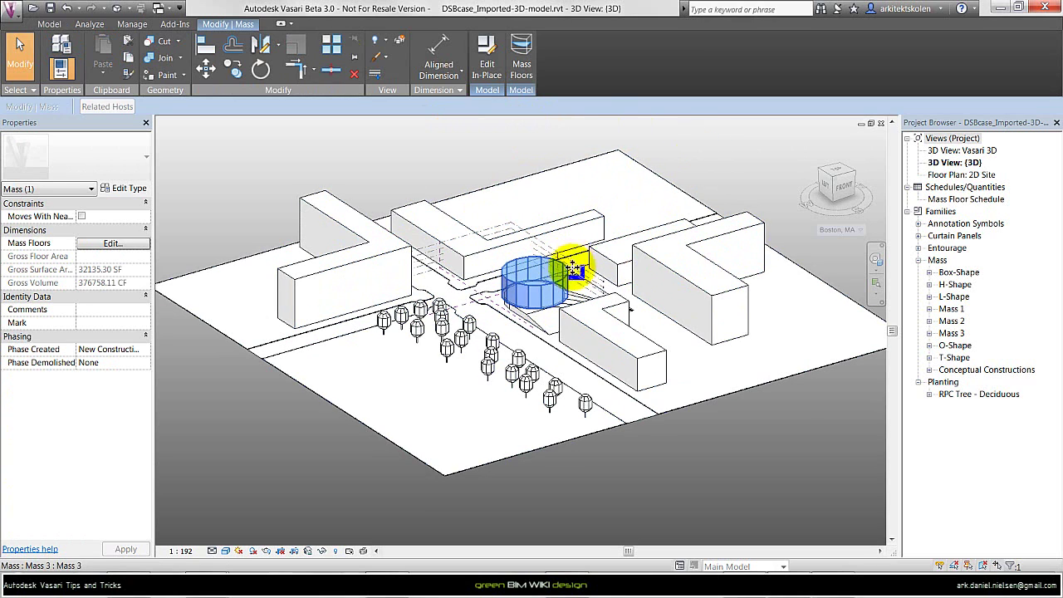
left_click(523, 54)
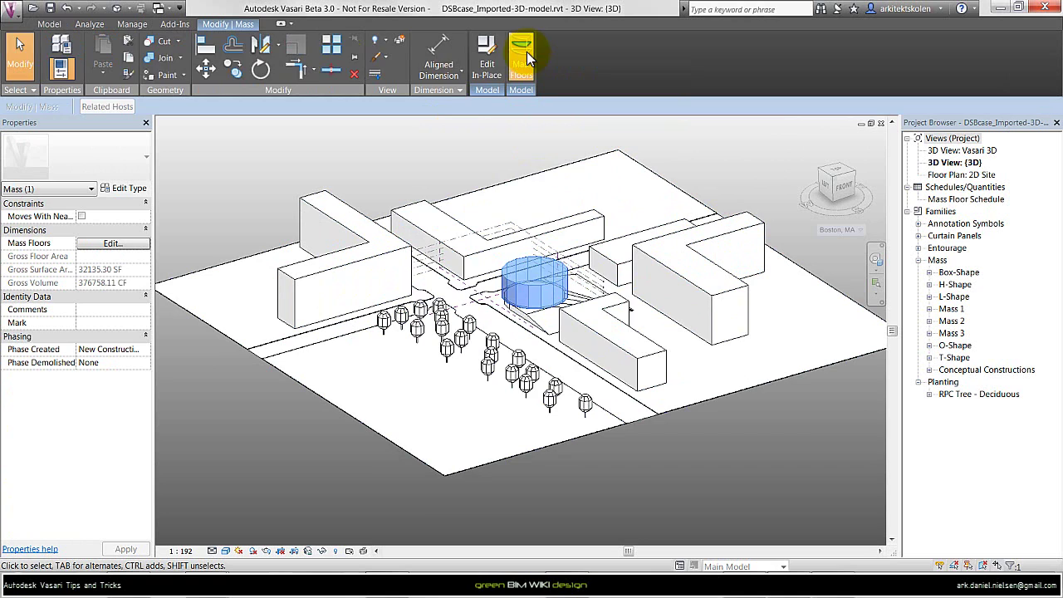
left_click(465, 242, "shift")
left_click(444, 243)
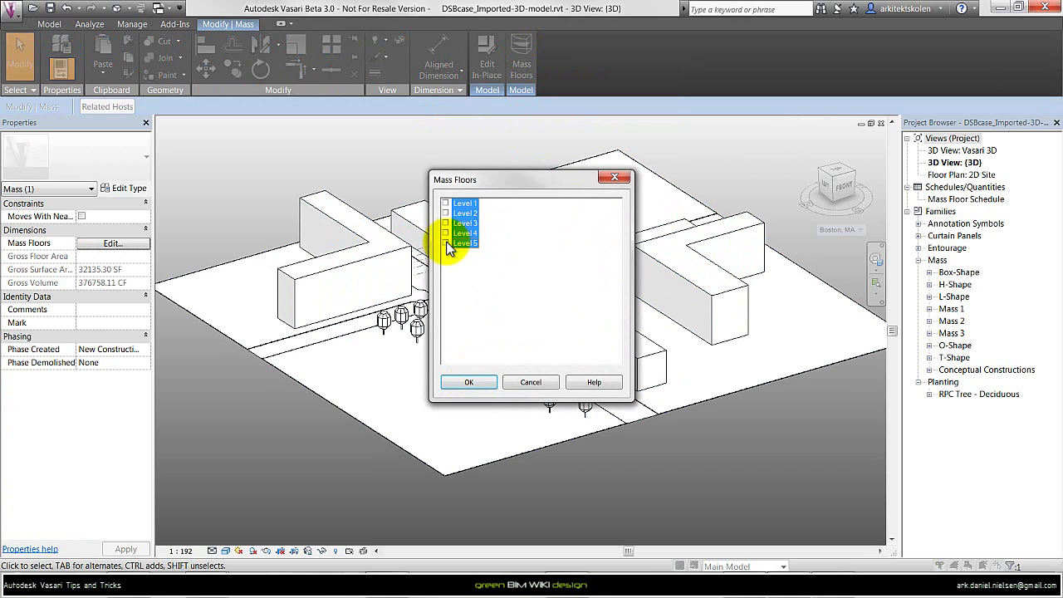
left_click(475, 382)
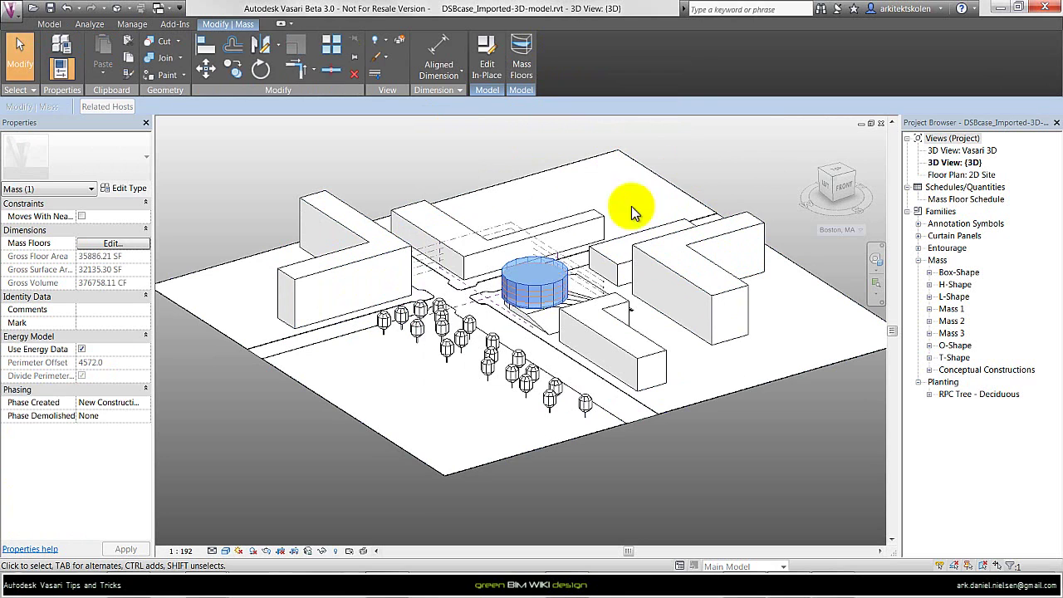
- Show the cylinder's energy-model mass surfaces with glazing from the Analyze tools
left_click(698, 166)
scroll(544, 294, "up", 3)
scroll(543, 301, "up", 3)
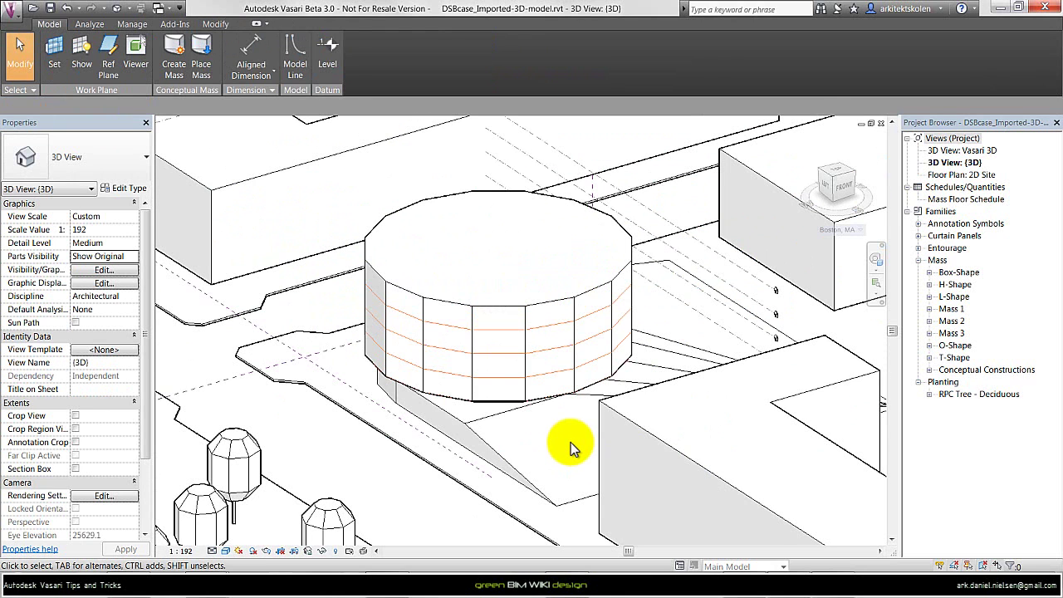
left_click(89, 25)
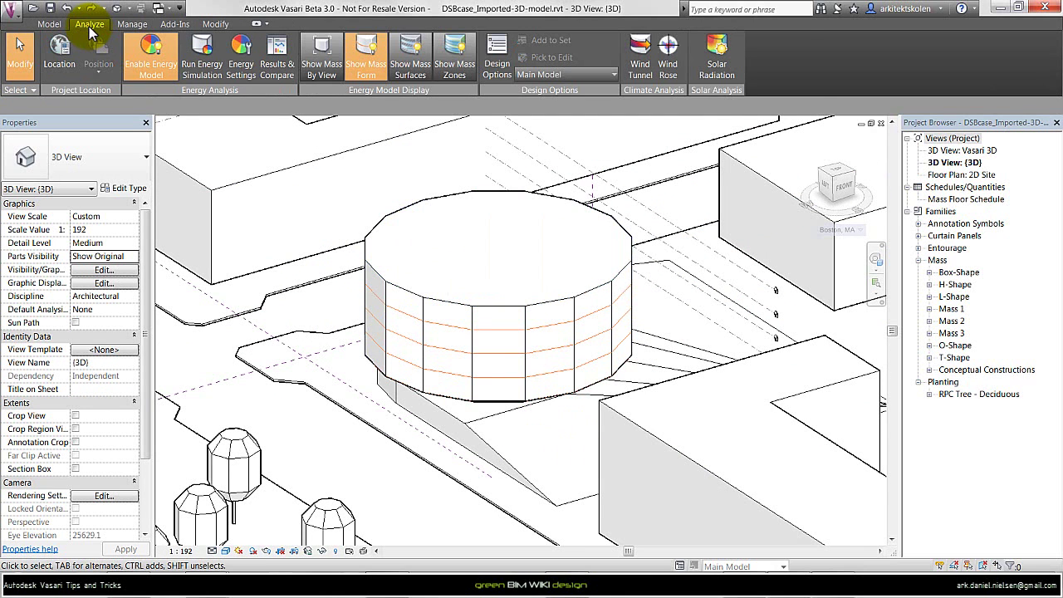
left_click(417, 75)
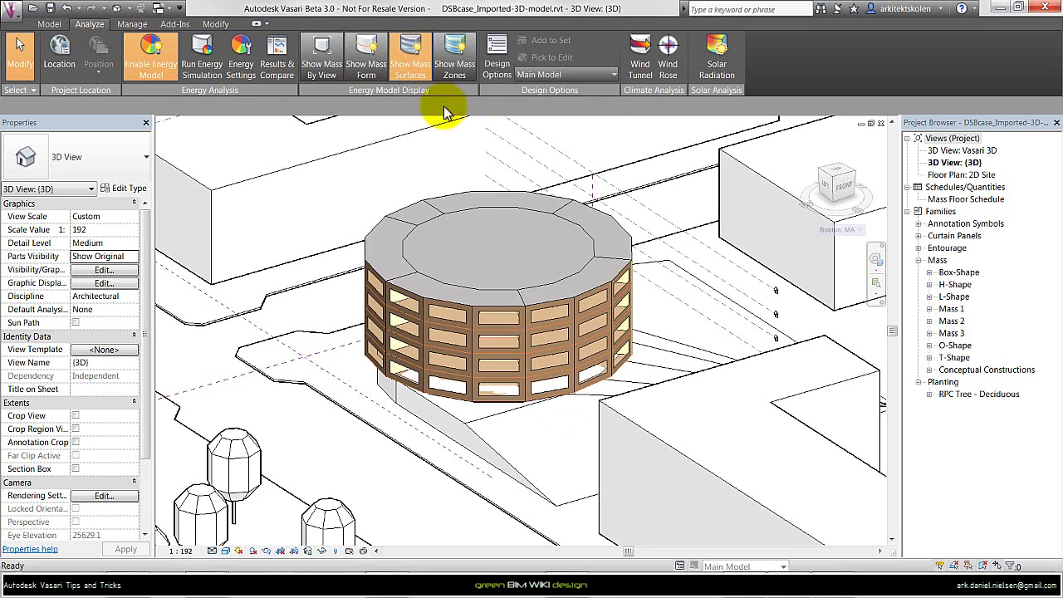